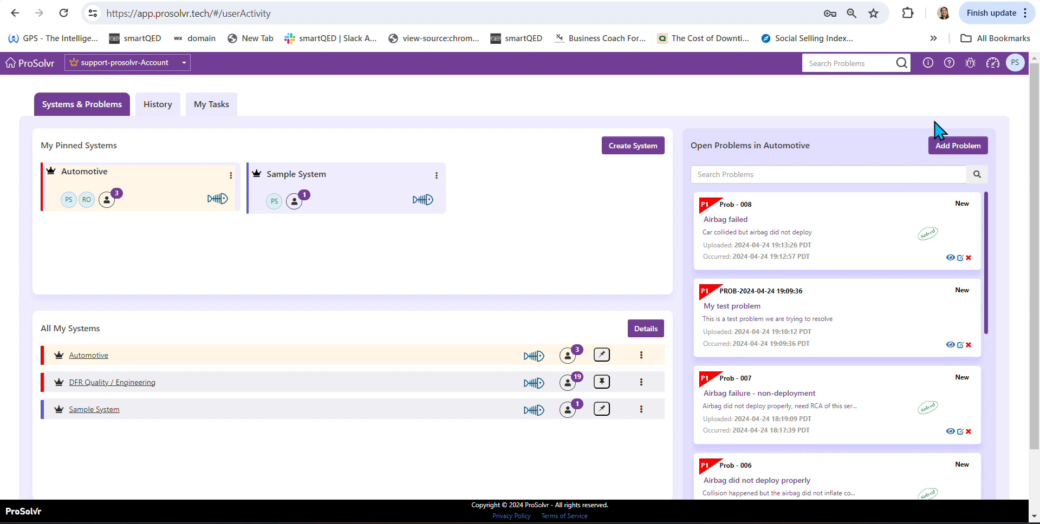
- Add an Automotive problem titled "Airbag failed to deploy" with description "Car collision but airbag did not inflate" and priority P1, and save it
click(948, 153)
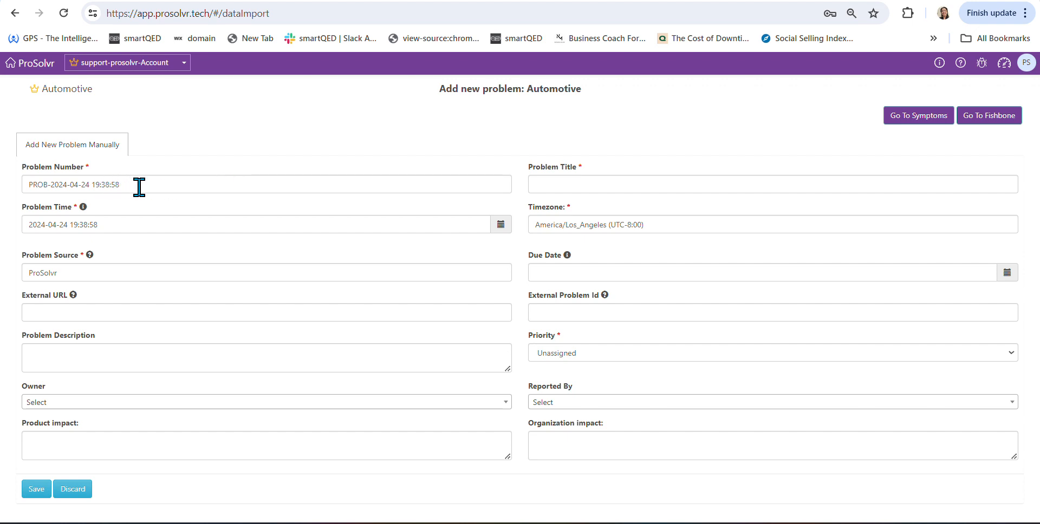
click(568, 179)
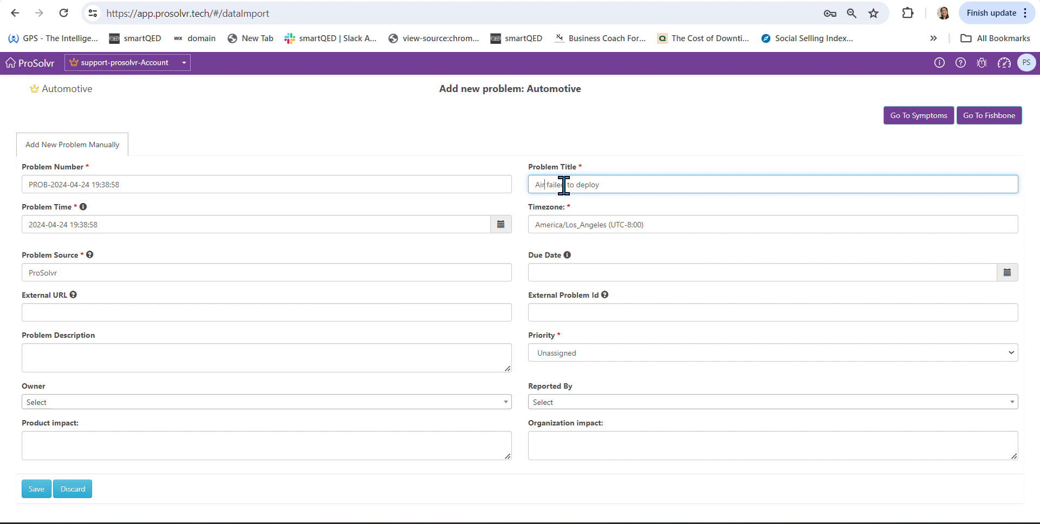
click(131, 356)
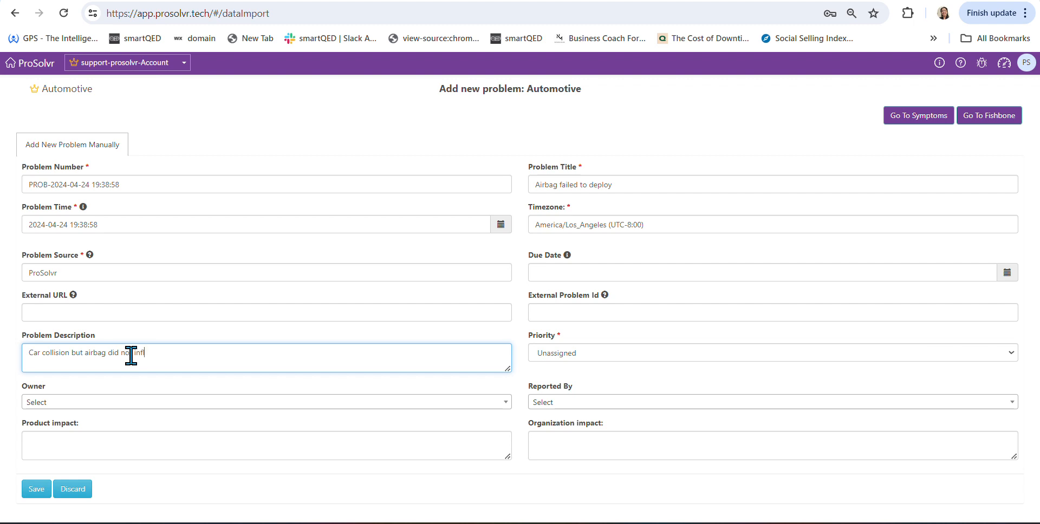
click(639, 354)
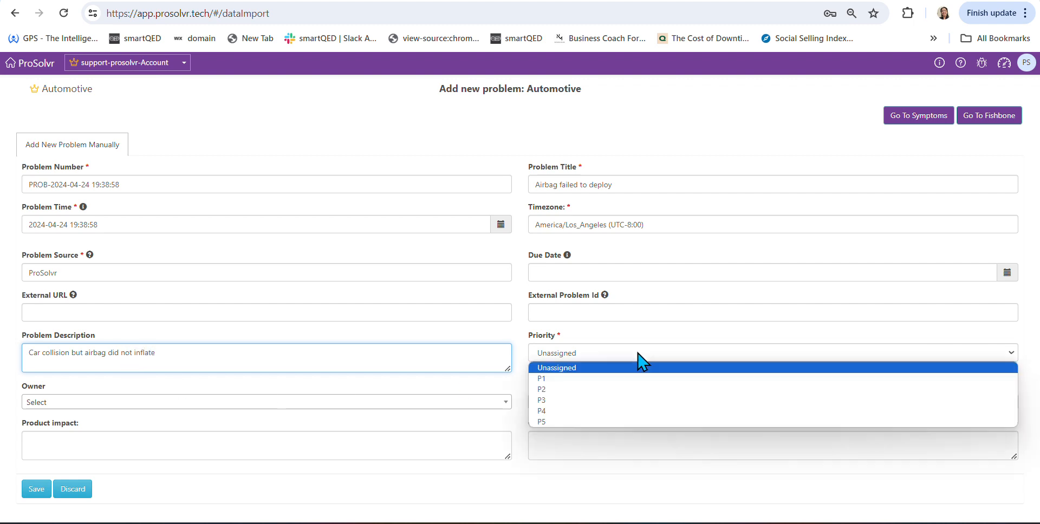
click(593, 382)
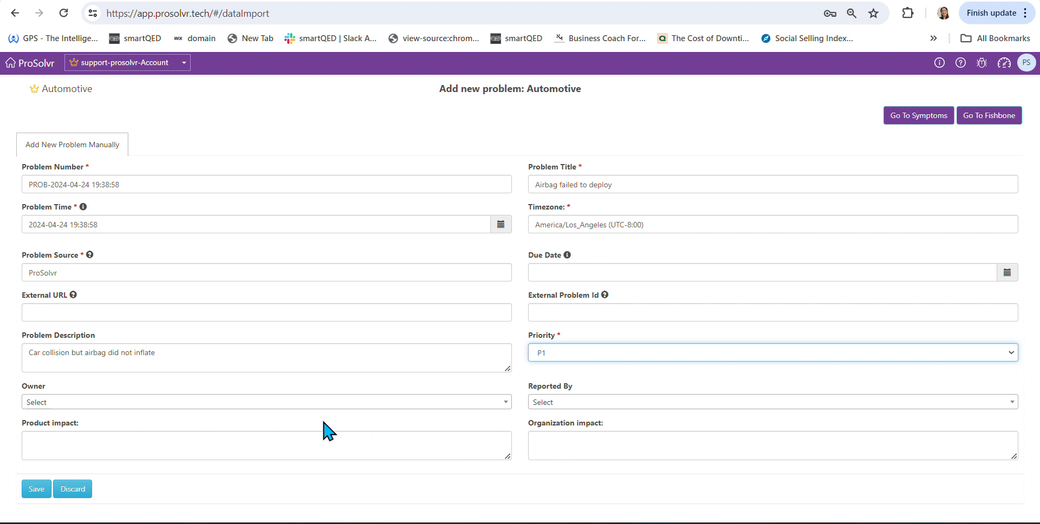
click(33, 493)
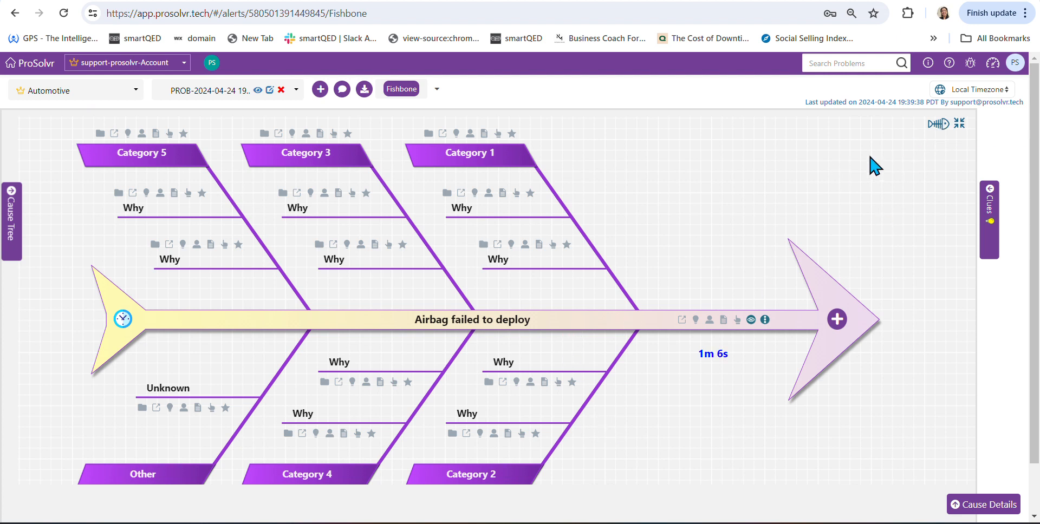
- Search the community fishbone templates for "airbag" and preview the Airbag Failure template
click(939, 130)
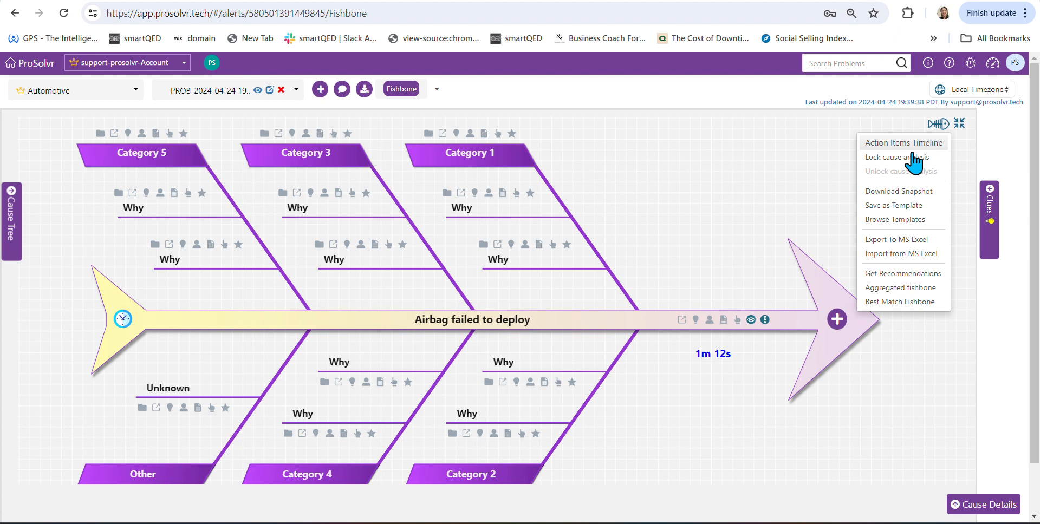
click(879, 220)
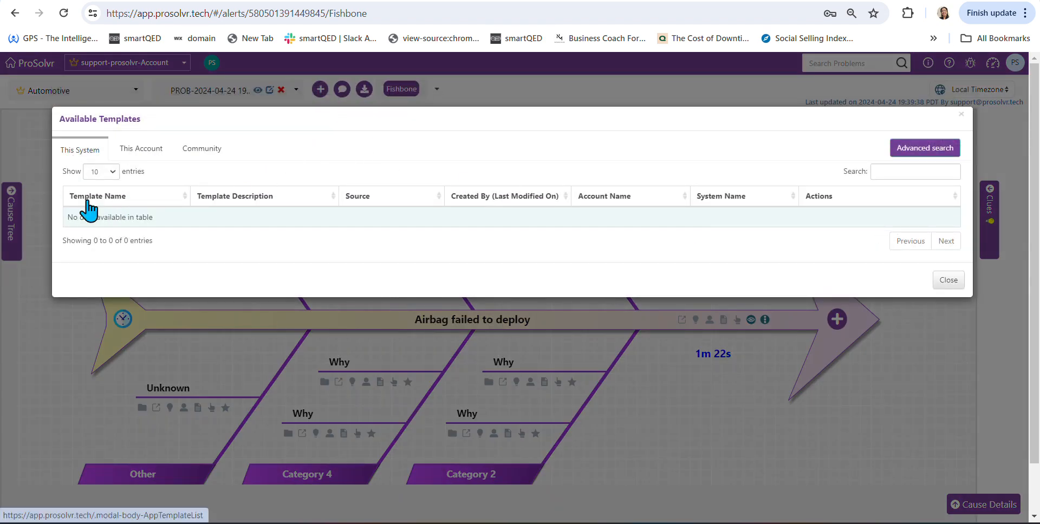
click(151, 158)
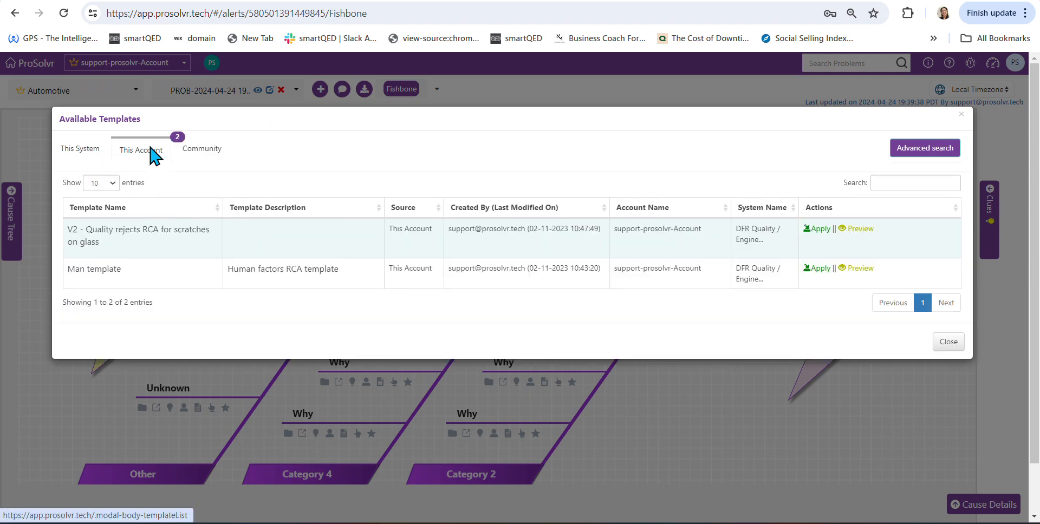
click(199, 157)
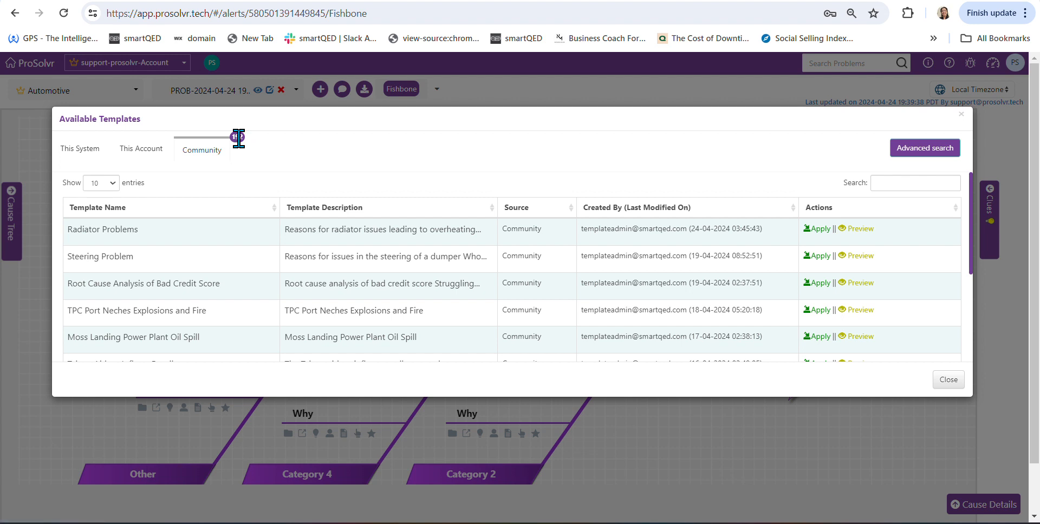
click(896, 182)
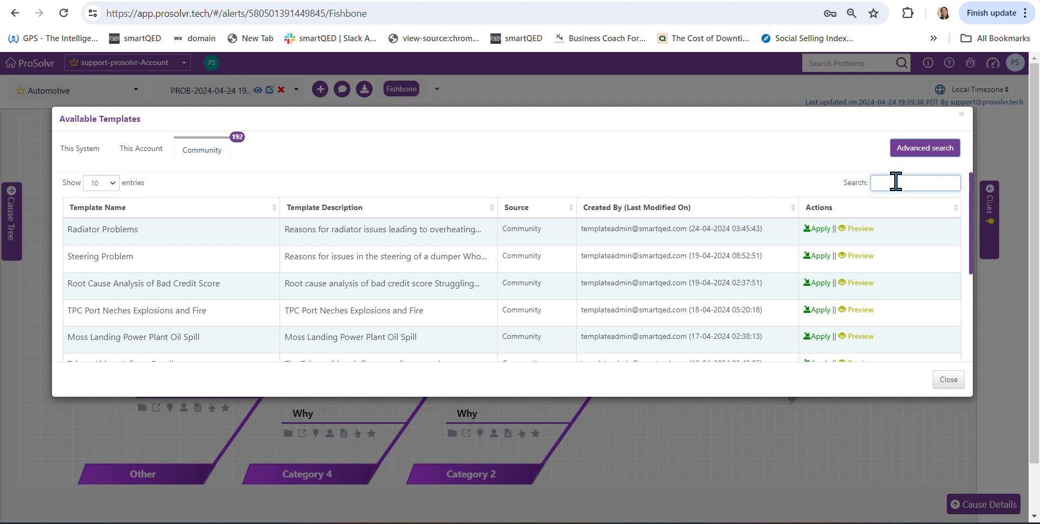
text(airbag)
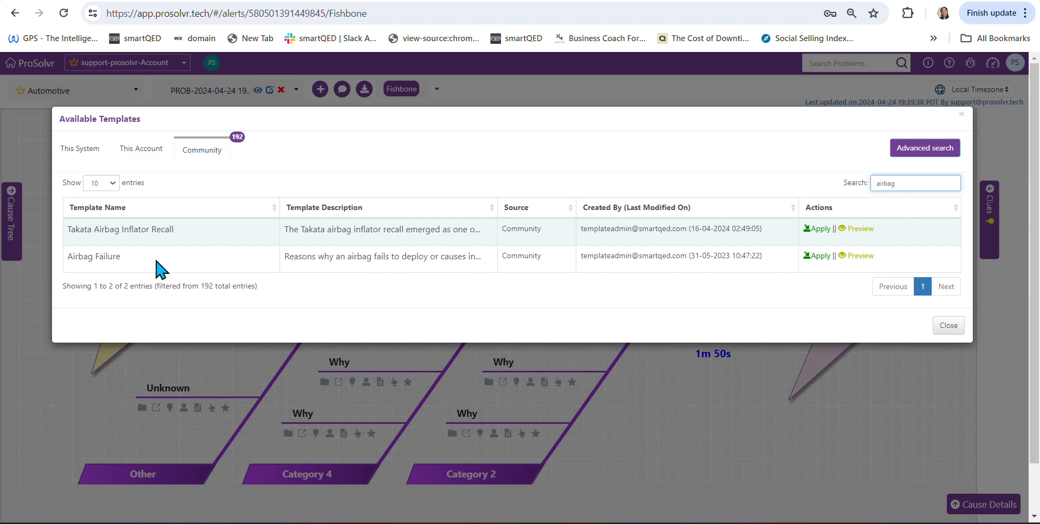
click(861, 256)
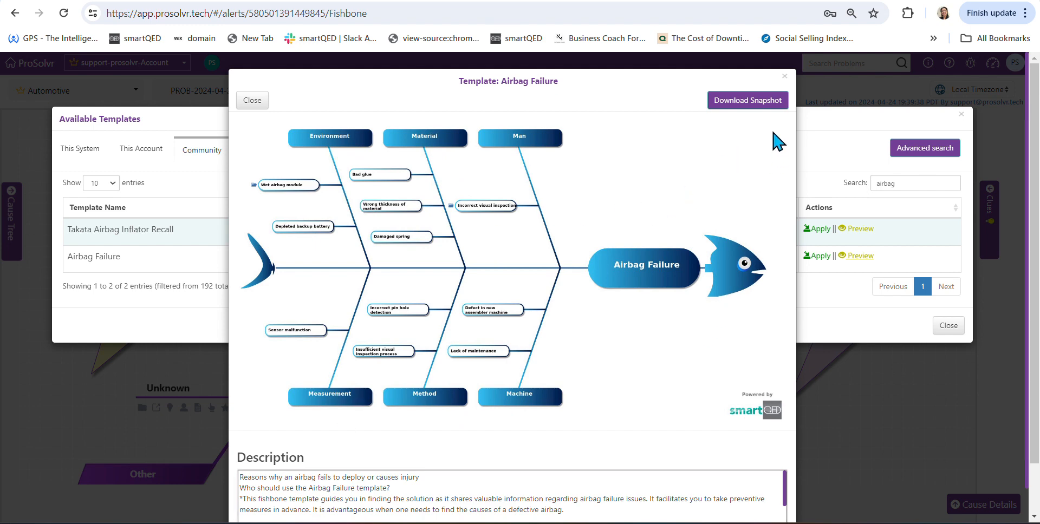
click(785, 77)
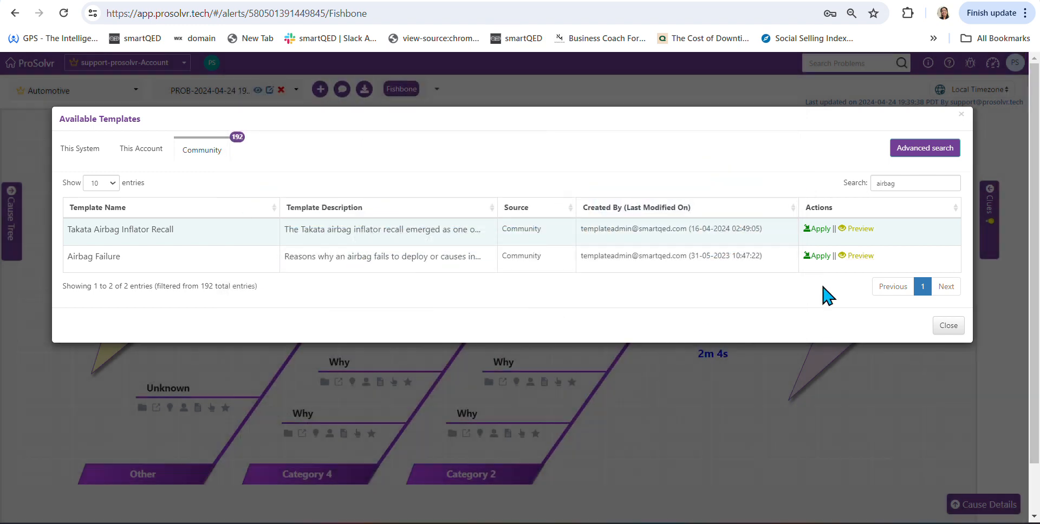
- Apply the Airbag Failure template to the problem's fishbone, including all optional content
click(820, 257)
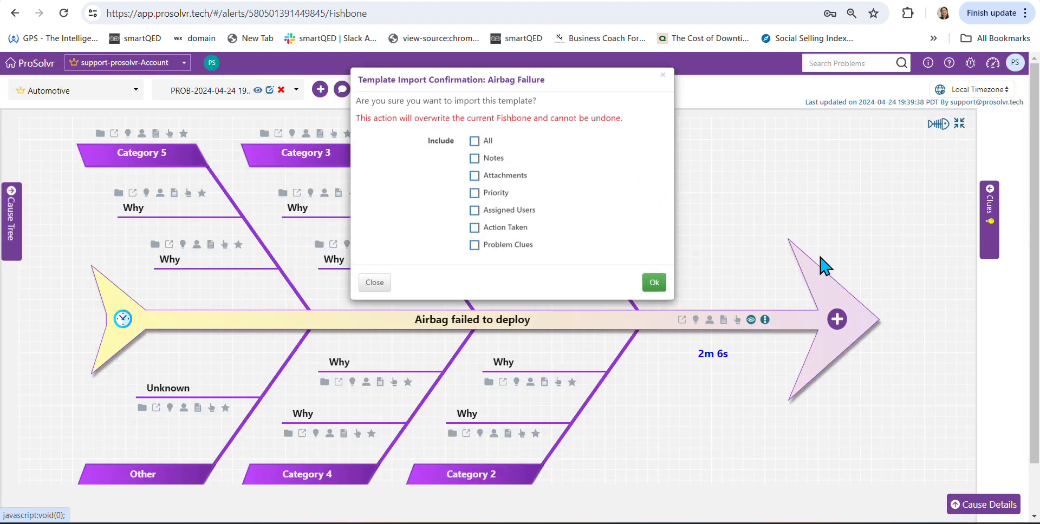
click(474, 142)
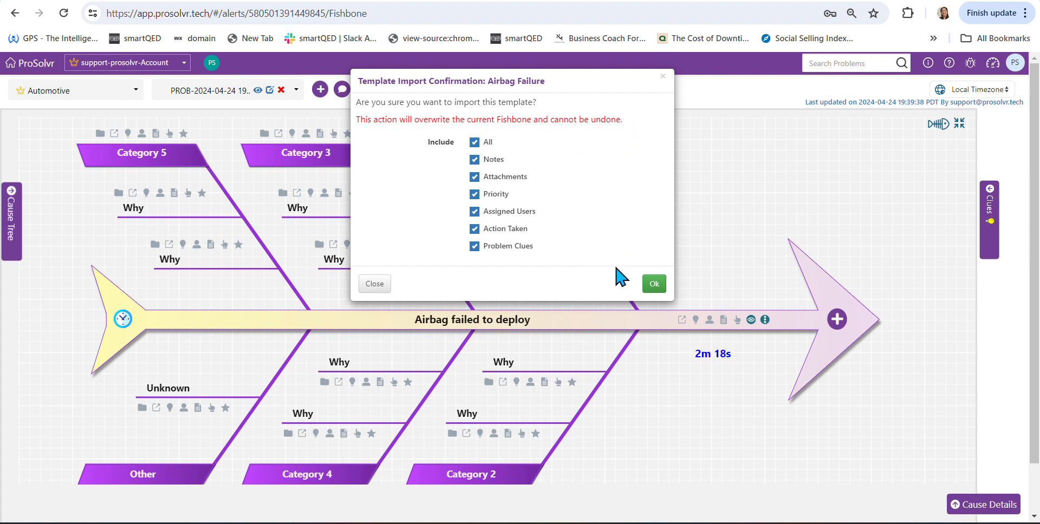
click(660, 281)
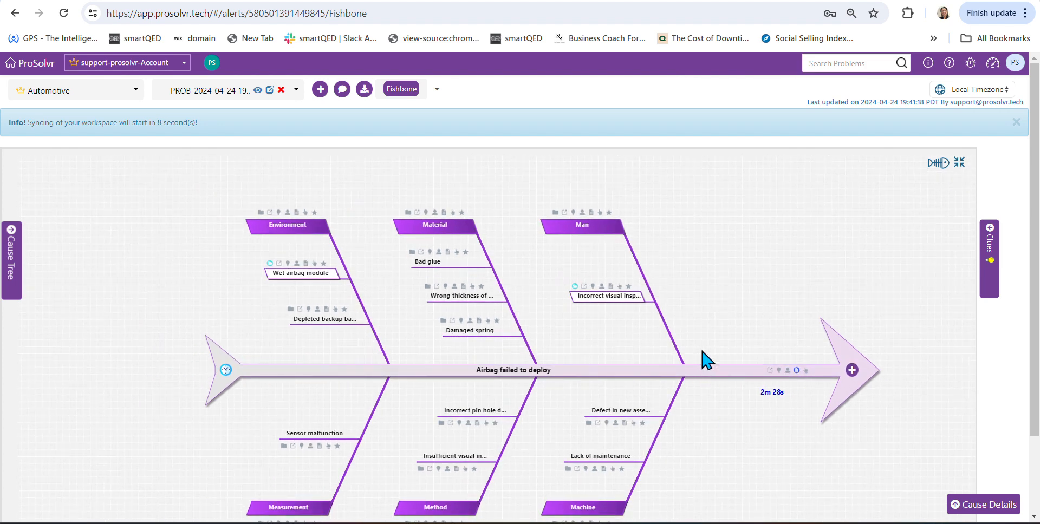
click(1016, 123)
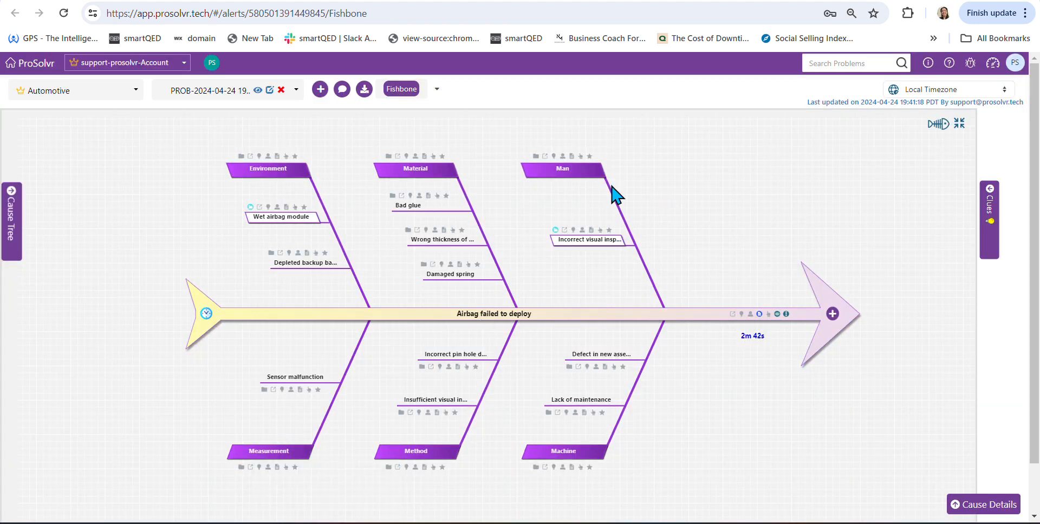
- Assign a team member to the Measurement cause on the fishbone
mouse_move(290, 450)
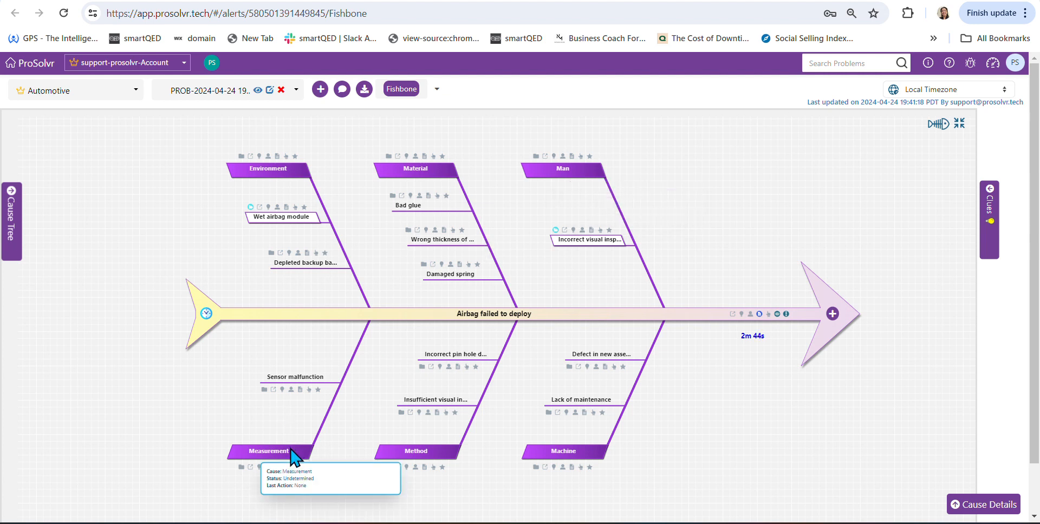
click(291, 453)
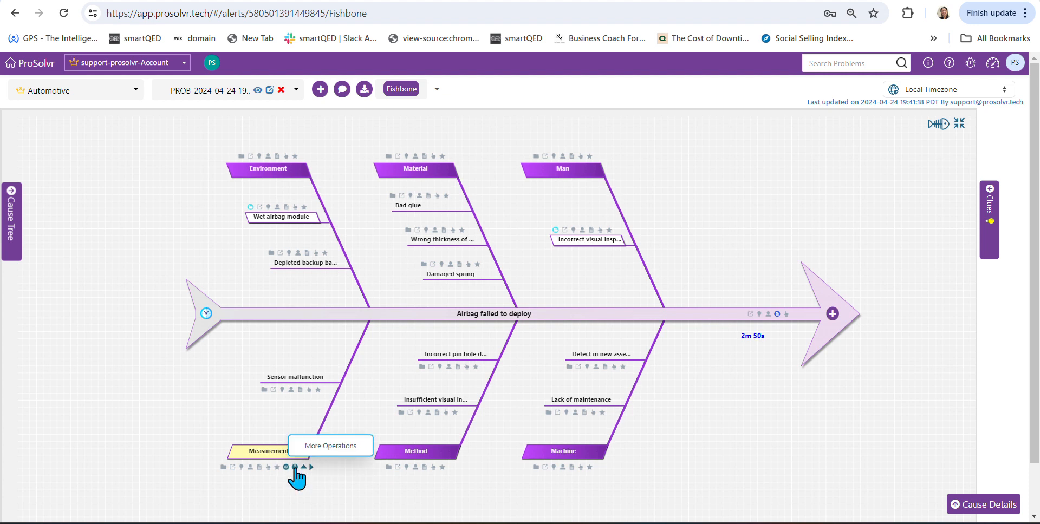
click(295, 467)
mouse_move(349, 229)
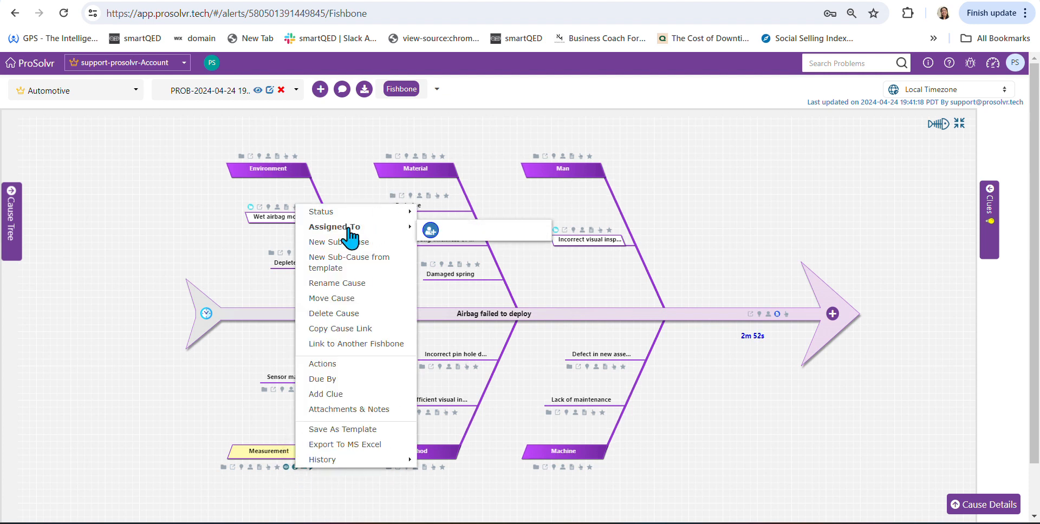
click(445, 231)
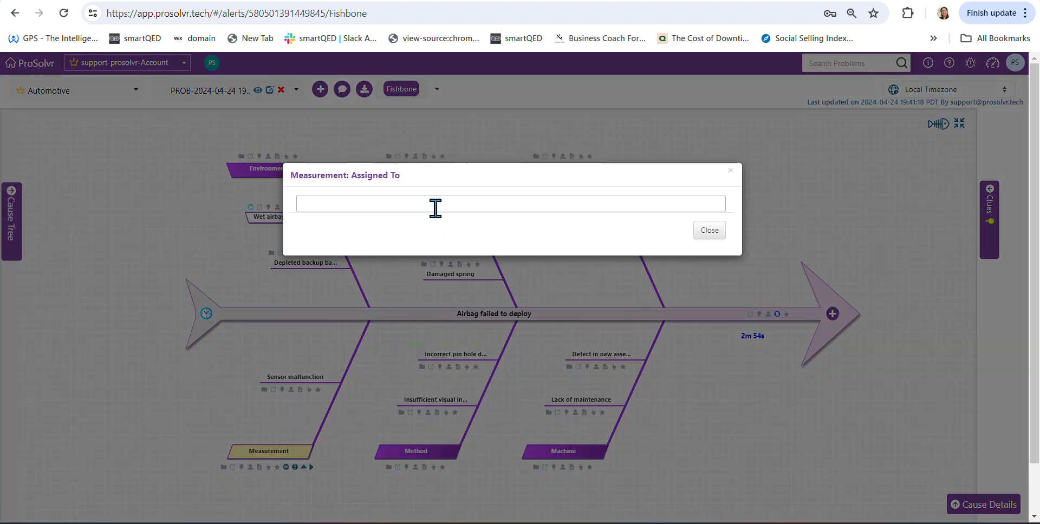
click(434, 208)
click(371, 239)
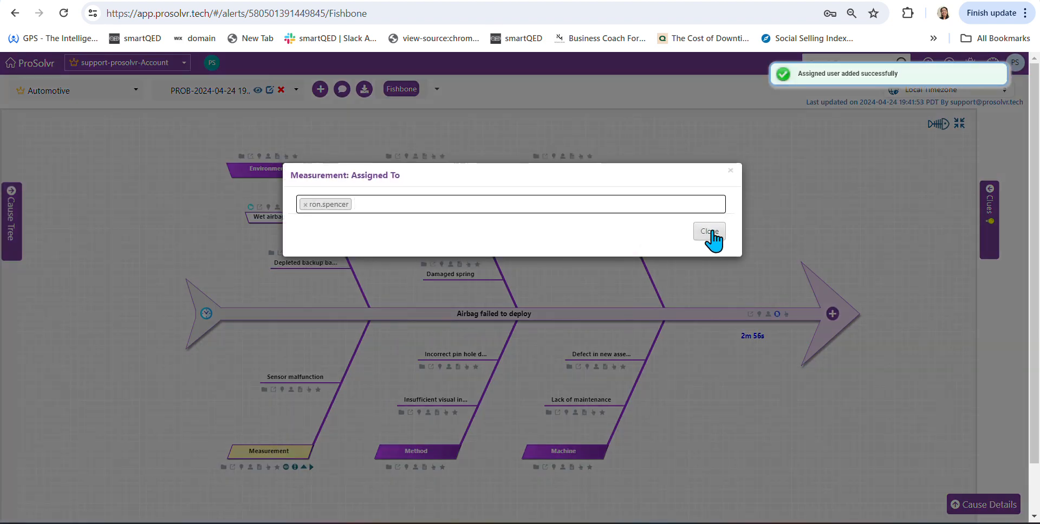
click(710, 232)
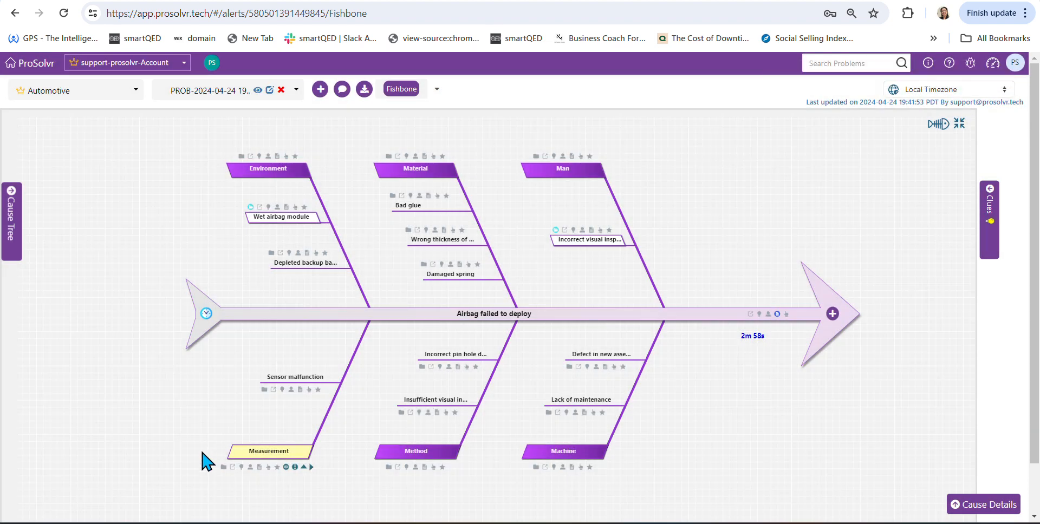
- Add a note to the Measurement cause asking the assigned person to check this urgently, and save it
click(259, 467)
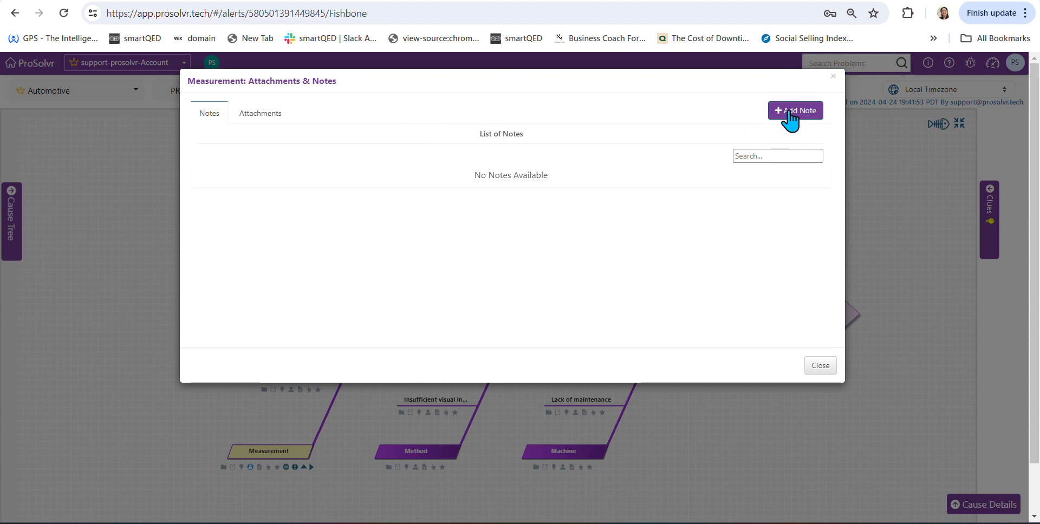
click(793, 110)
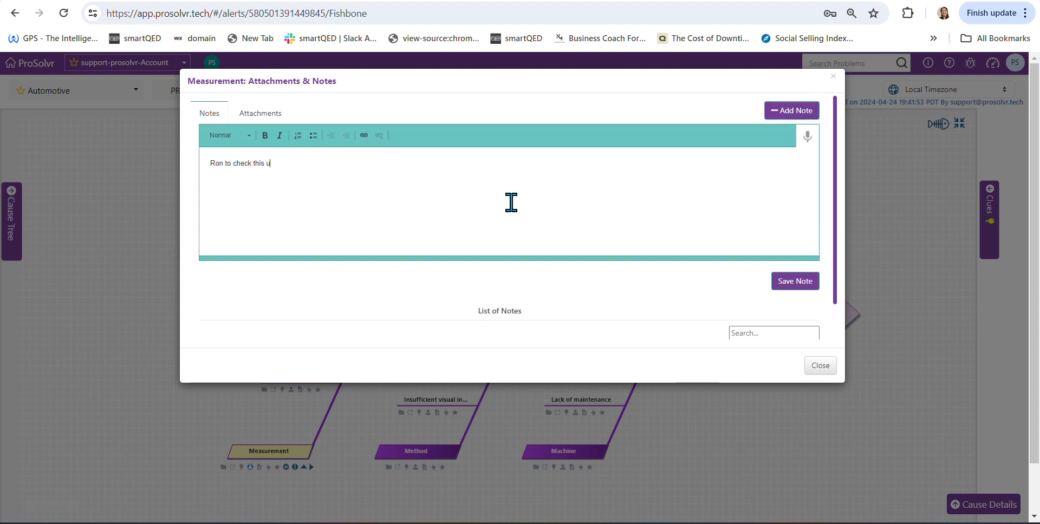
text(Ron to check this urgently)
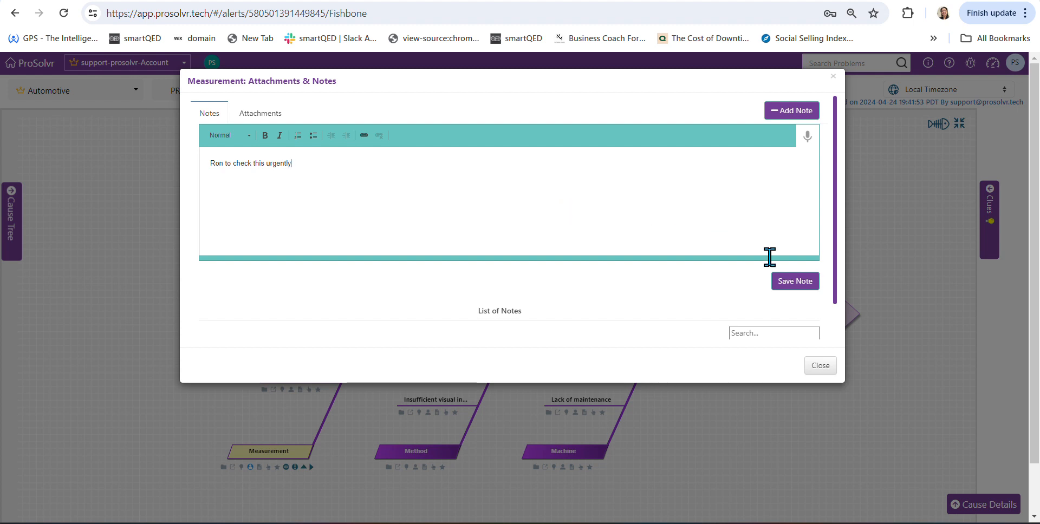
click(804, 290)
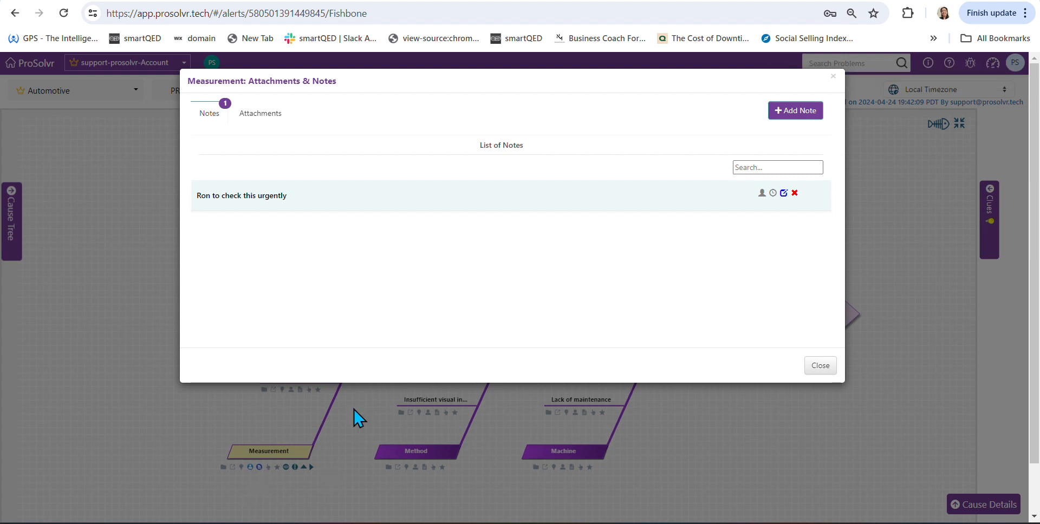
click(821, 366)
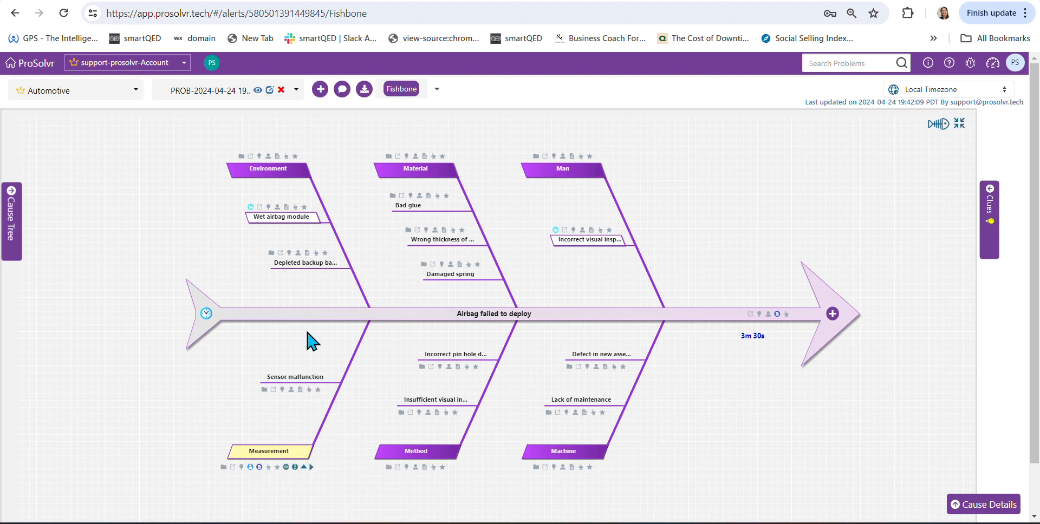
- Set the status of the Sensor malfunction cause to "Not a cause" without adding a clue as evidence
click(290, 376)
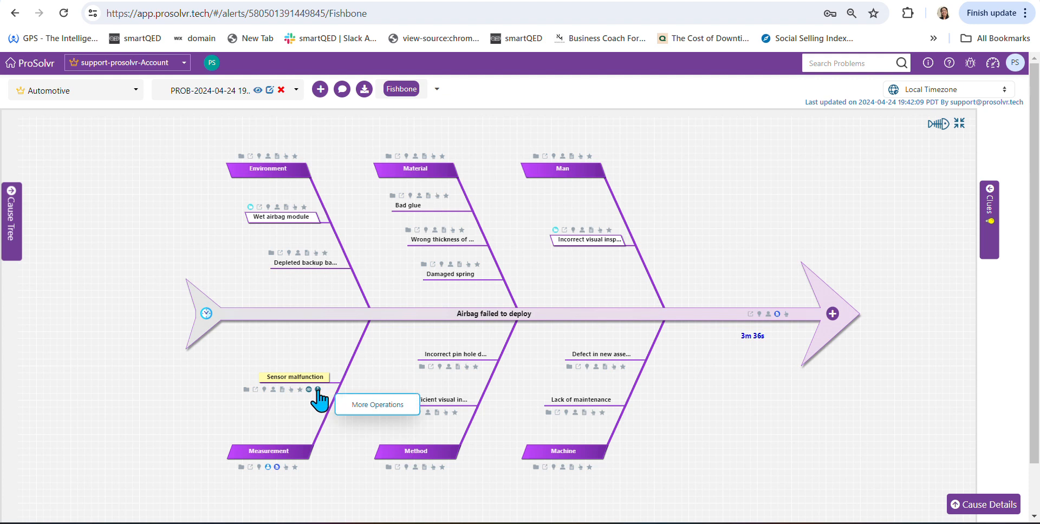
click(318, 391)
mouse_move(393, 136)
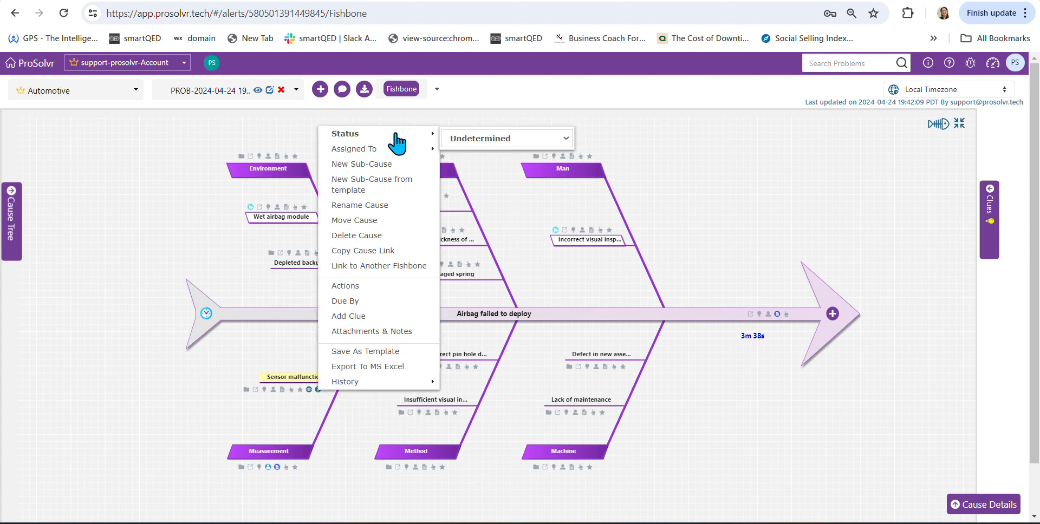
click(490, 139)
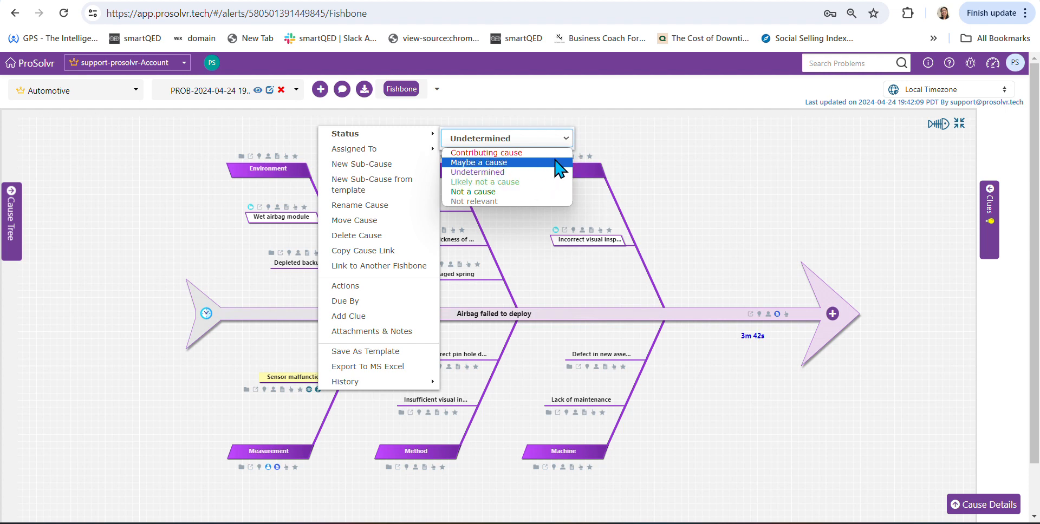
click(527, 193)
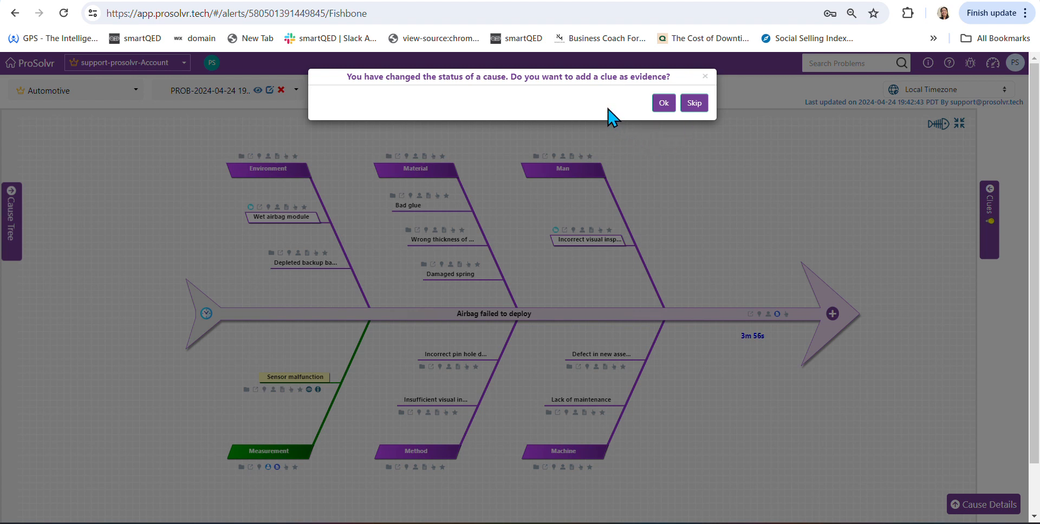
click(694, 103)
mouse_move(297, 374)
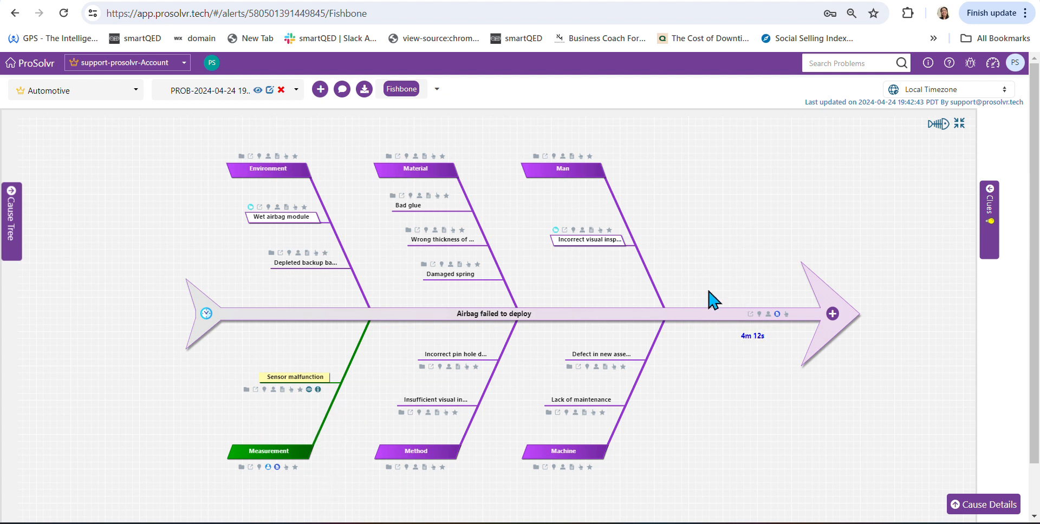
mouse_move(600, 255)
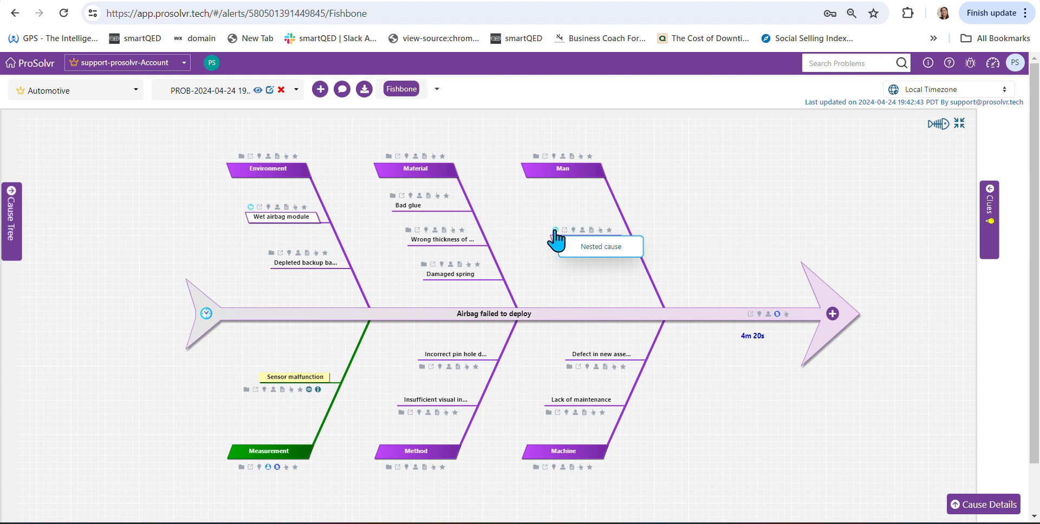
- Open the nested fishbone of the Incorrect visual inspection cause on the Man branch
click(555, 230)
scroll(609, 383, down, 2)
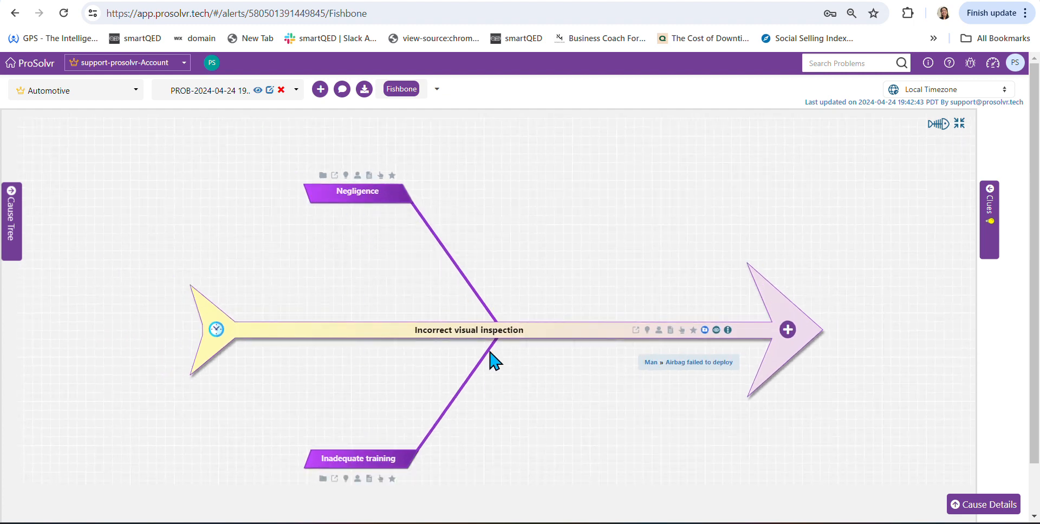
drag(604, 279, 589, 269)
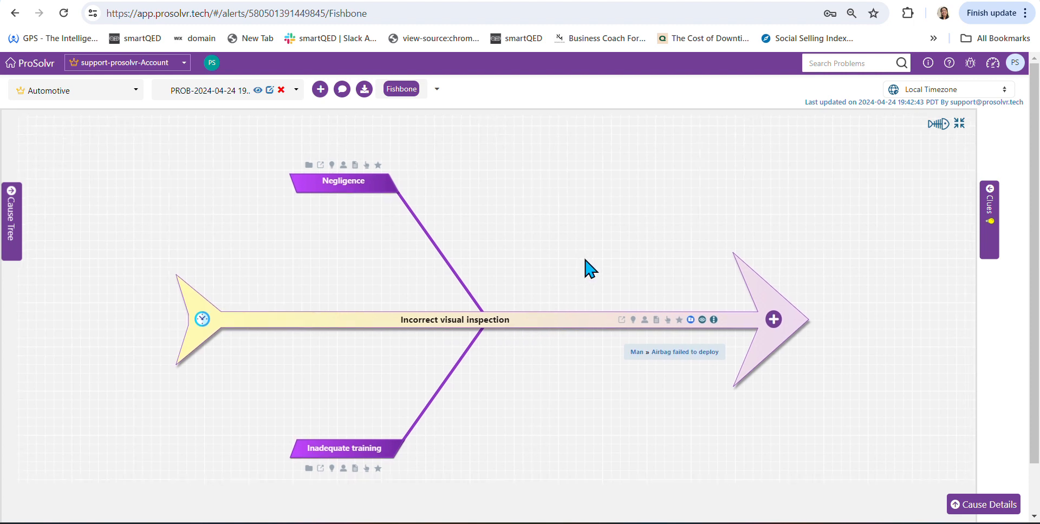
- Add and save a new sub-cause named "Lack of budget" under the Inadequate training cause
mouse_move(336, 195)
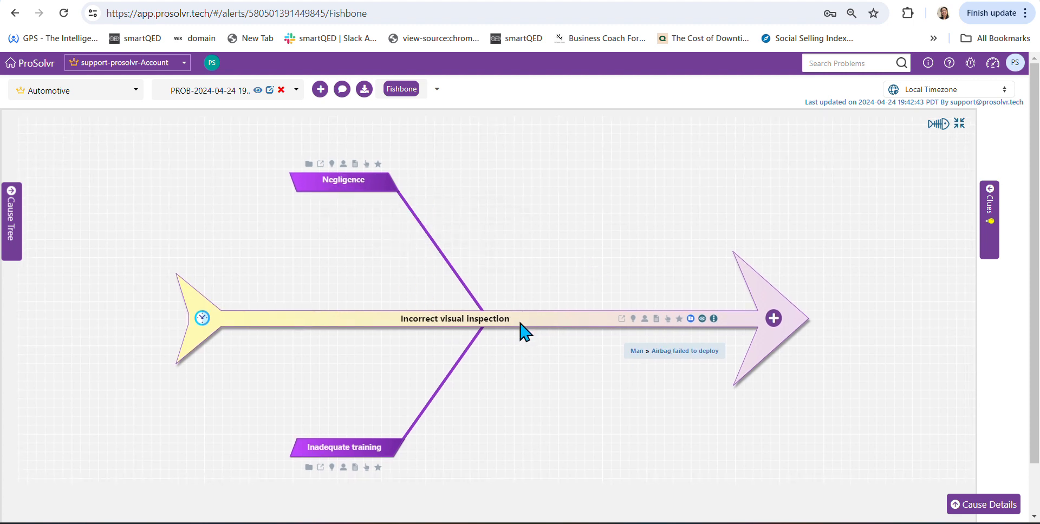
click(339, 182)
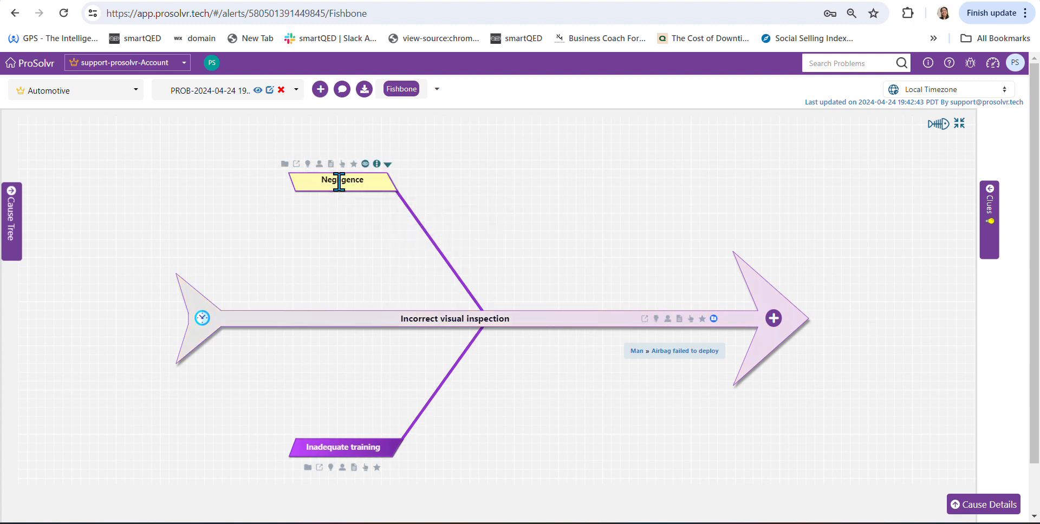
click(364, 446)
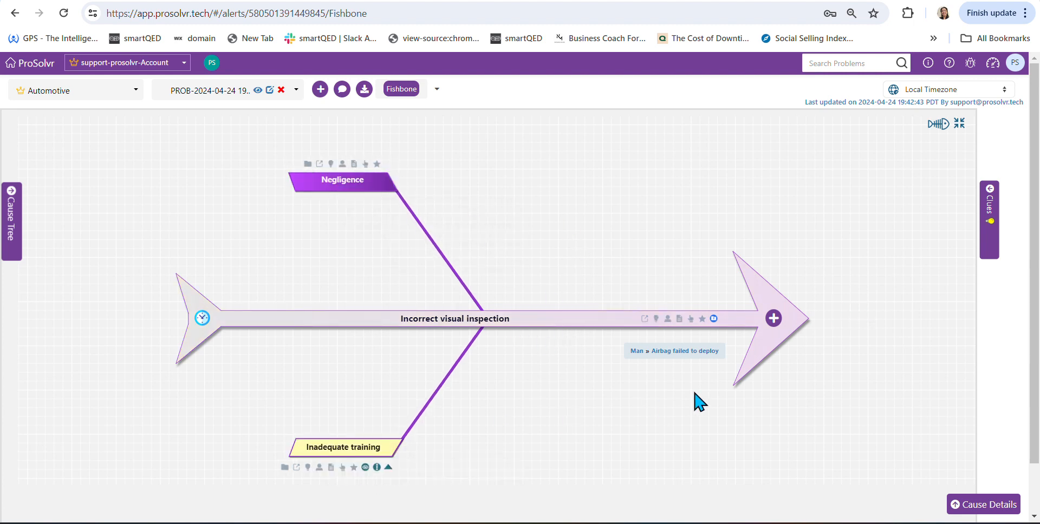
click(773, 319)
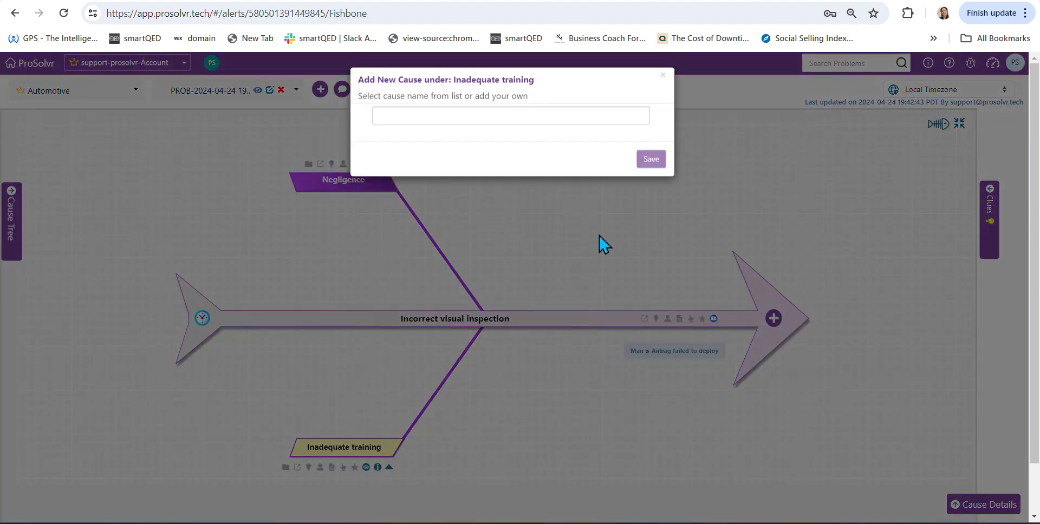
click(489, 121)
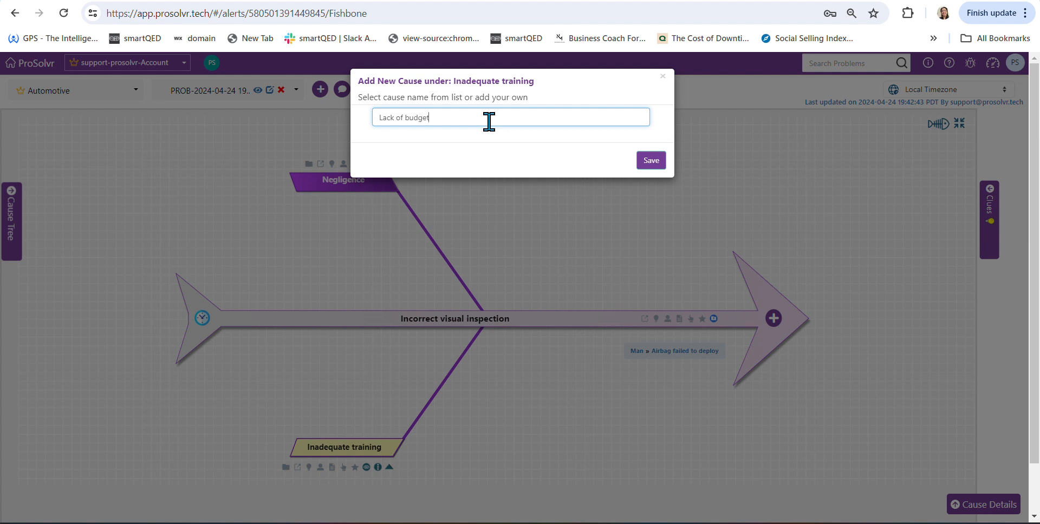
click(651, 162)
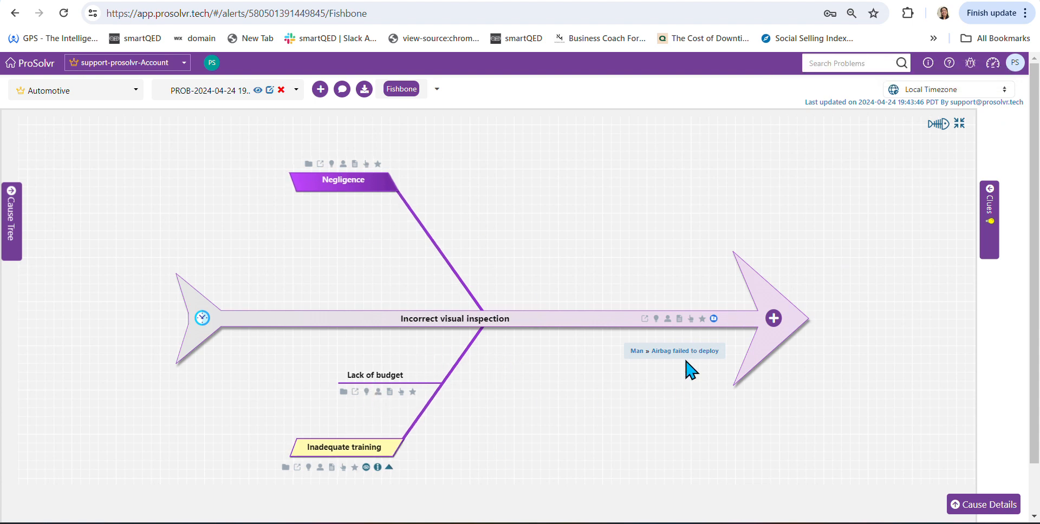
- Collapse the Man and Machine branches in the cause tree and return to the main Airbag failed to deploy fishbone
click(15, 203)
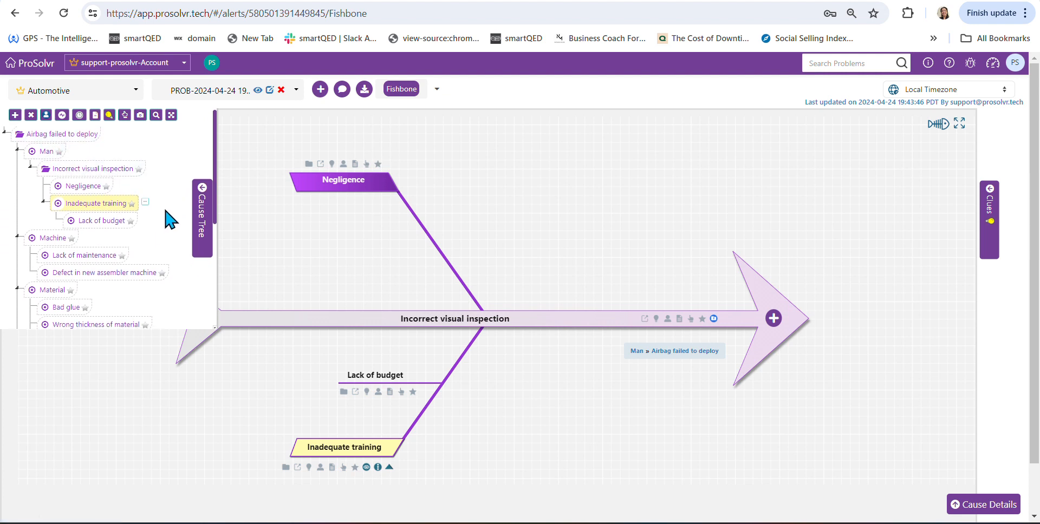
click(17, 155)
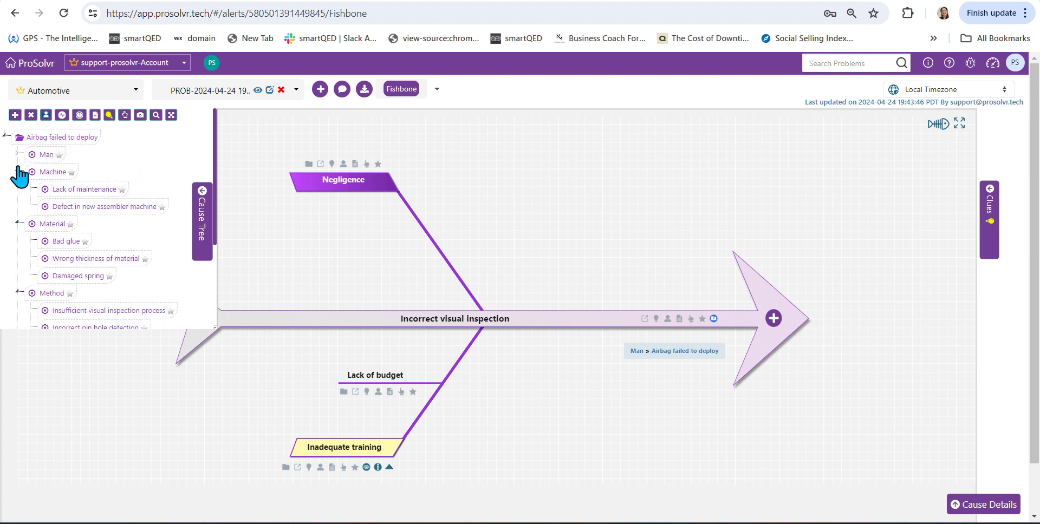
click(17, 173)
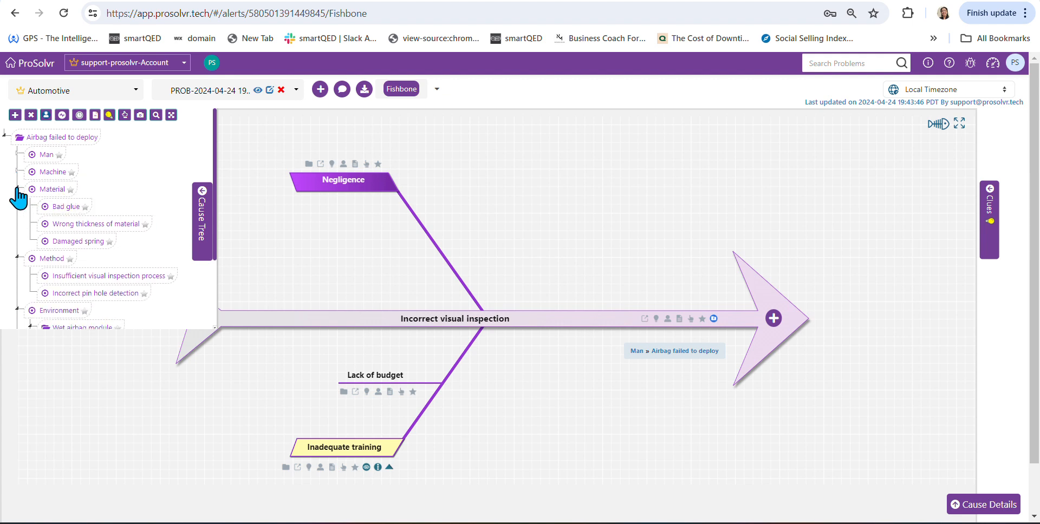
scroll(155, 290, down, 2)
scroll(153, 290, up, 2)
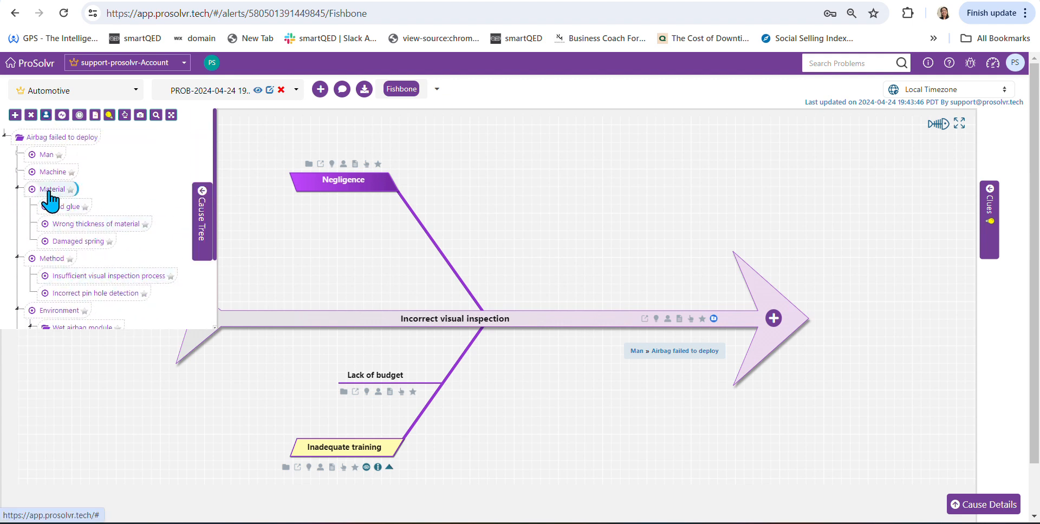
click(51, 142)
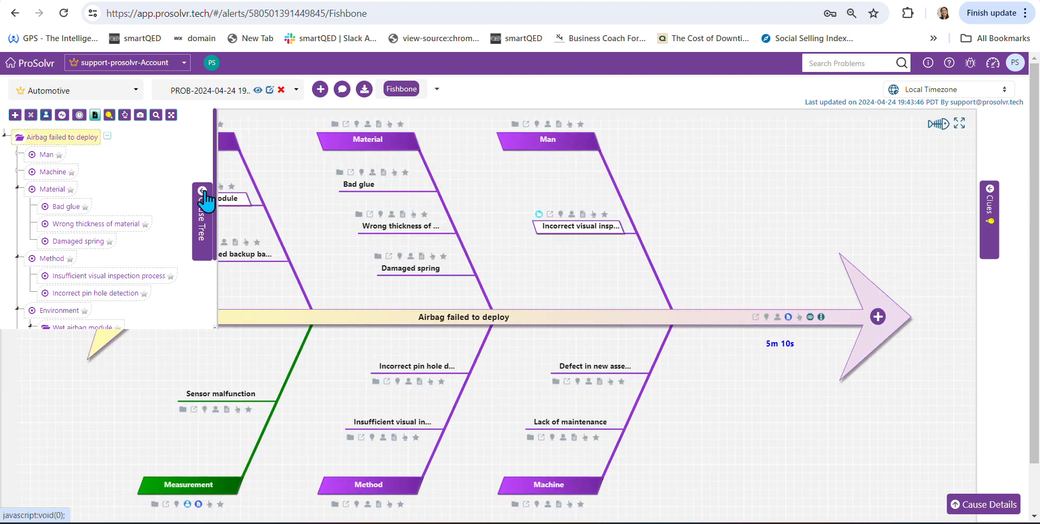
click(203, 191)
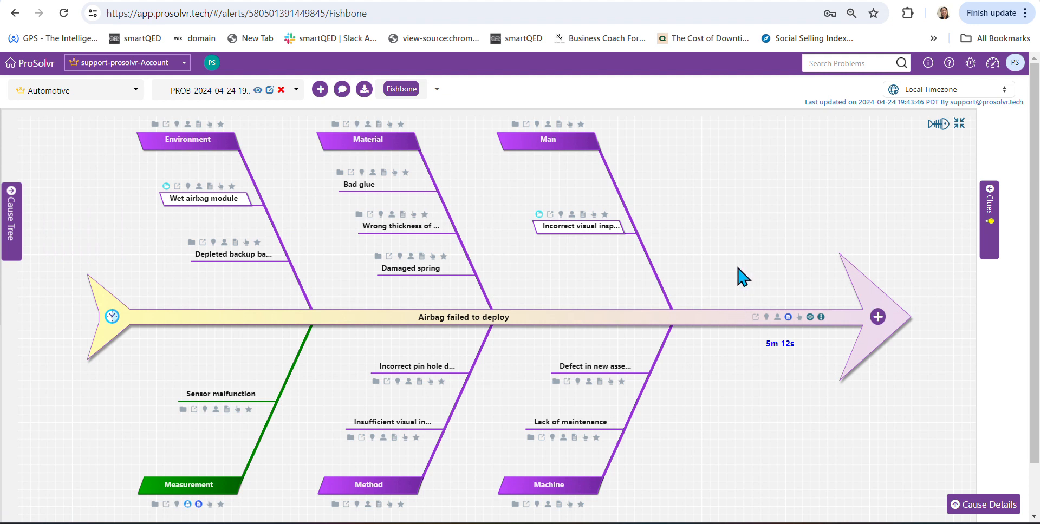
- Assign a team member to the Material cause on the fishbone
drag(738, 267, 738, 266)
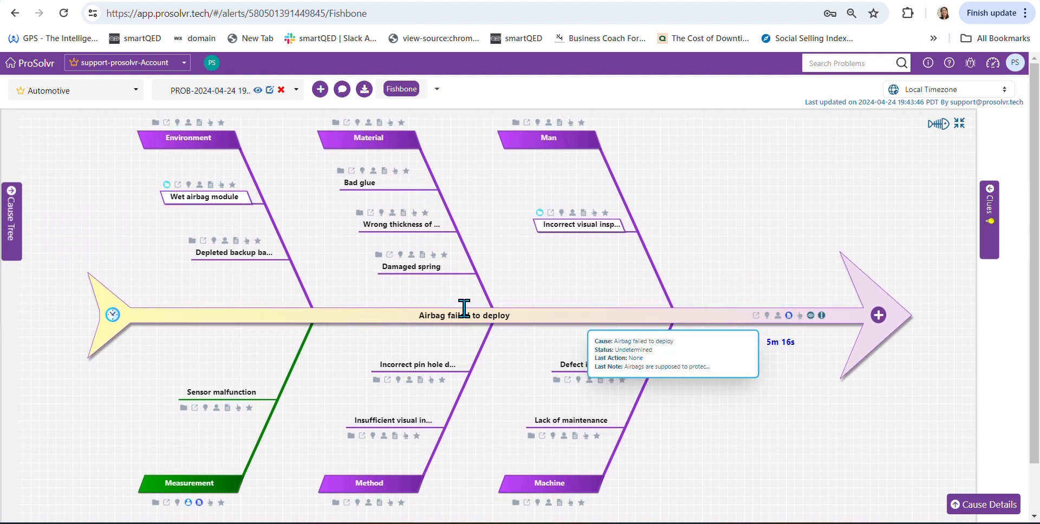
click(374, 136)
click(401, 123)
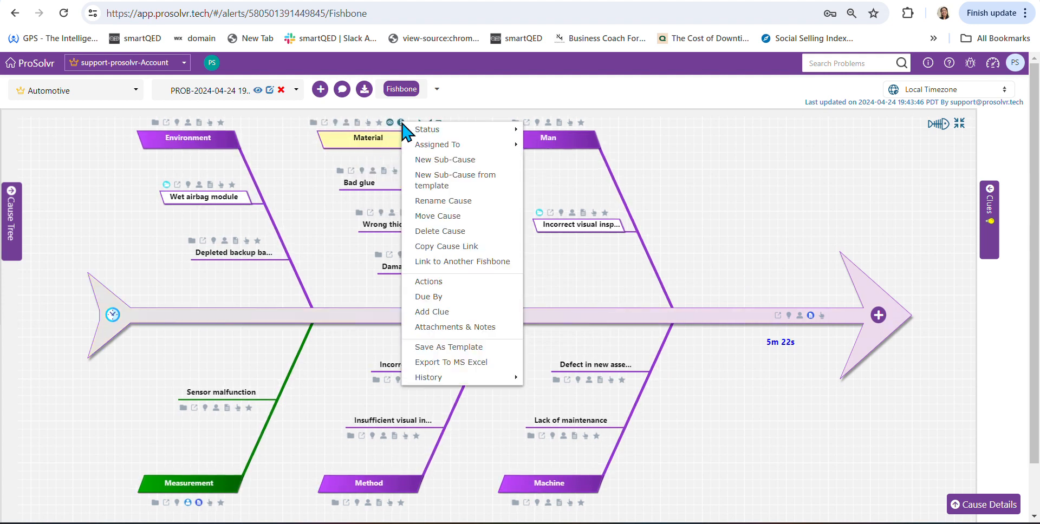
mouse_move(441, 144)
click(545, 153)
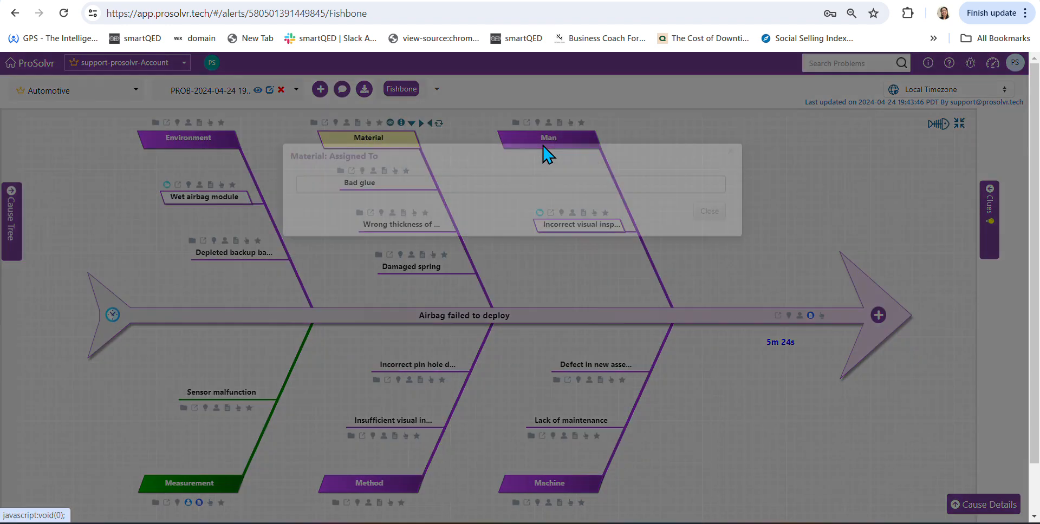
click(449, 202)
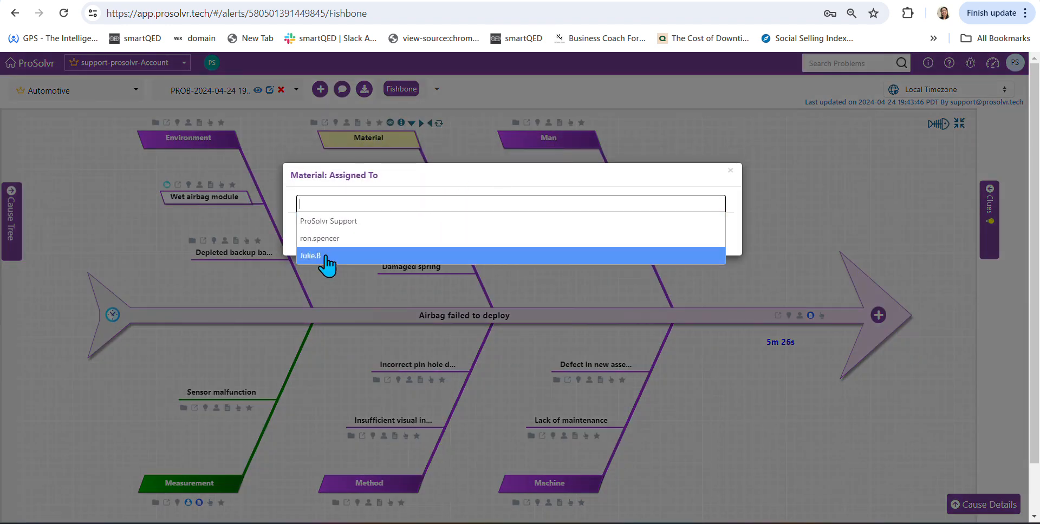
click(575, 256)
click(707, 239)
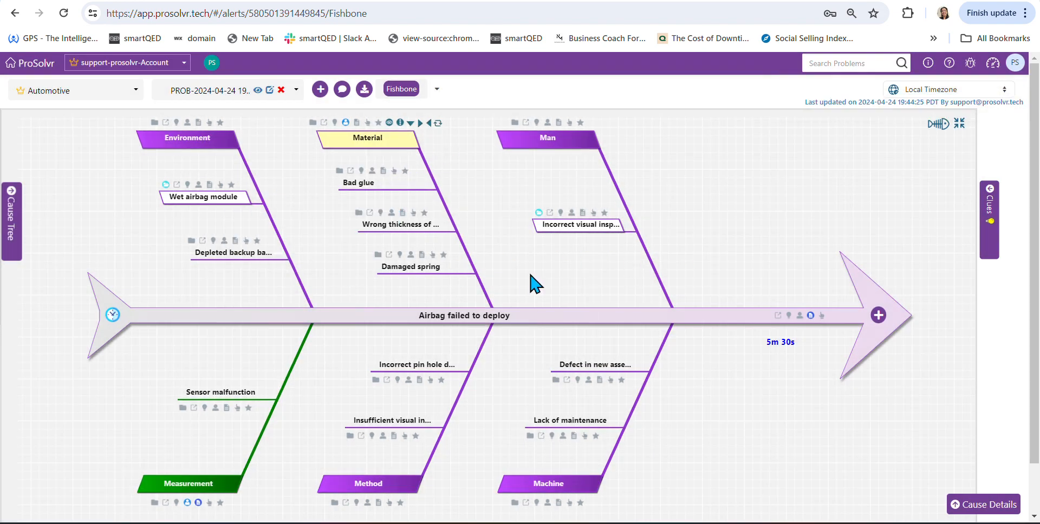
- Set the status of the Damaged spring cause to "Contributing cause" without adding a clue as evidence
mouse_move(406, 268)
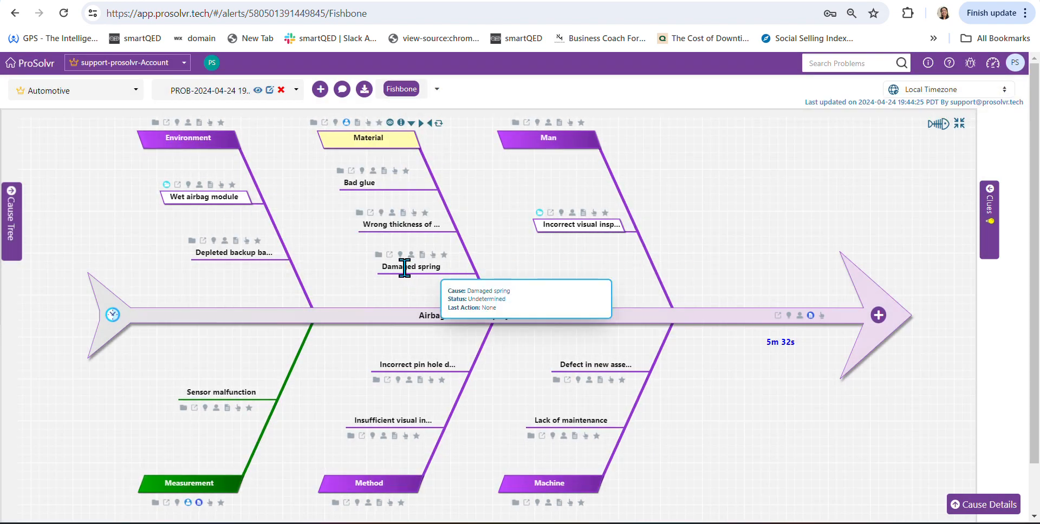
click(405, 266)
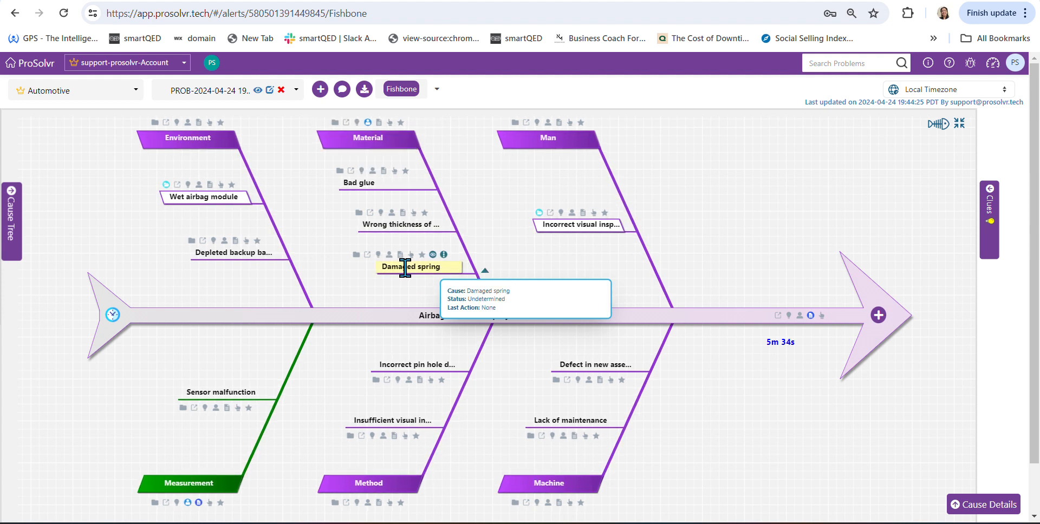
click(445, 255)
mouse_move(464, 263)
click(617, 267)
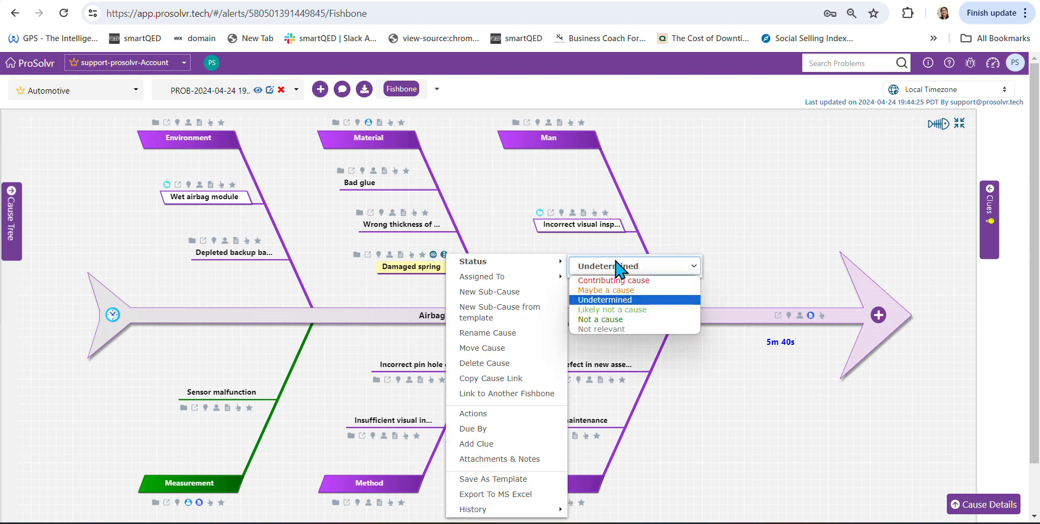
click(623, 280)
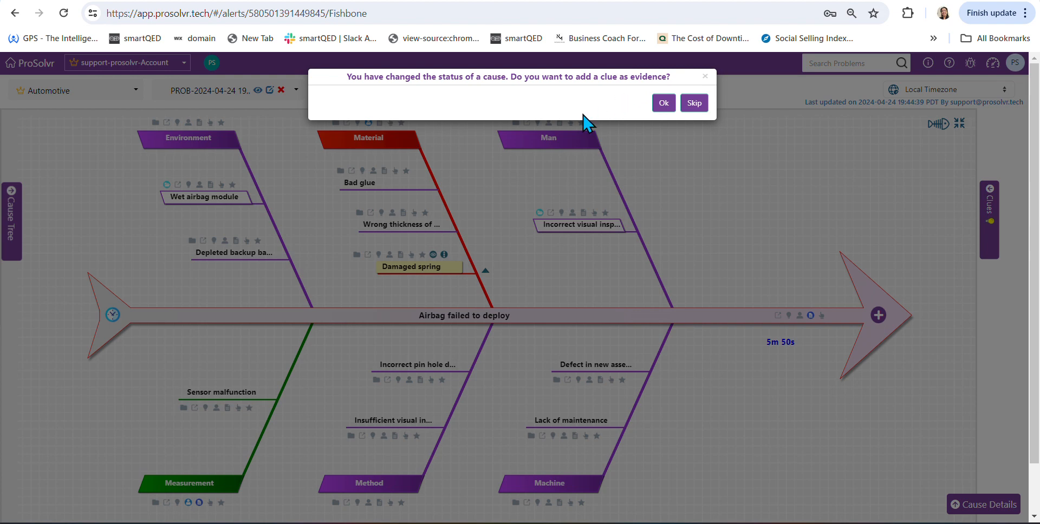
click(695, 103)
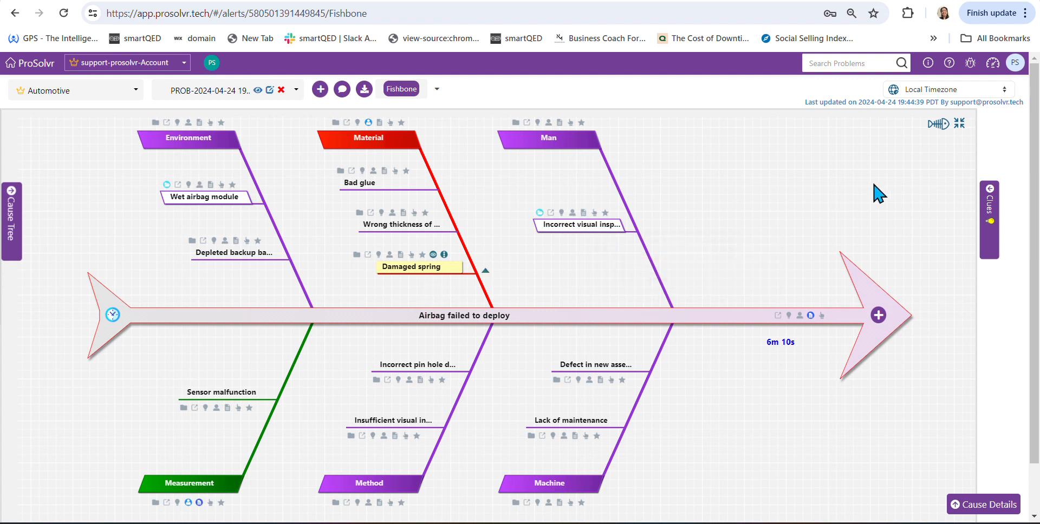
- Review the problem's audit data, and examine the fishbone's time-lapse view in both normal and reverse timeline order
click(819, 103)
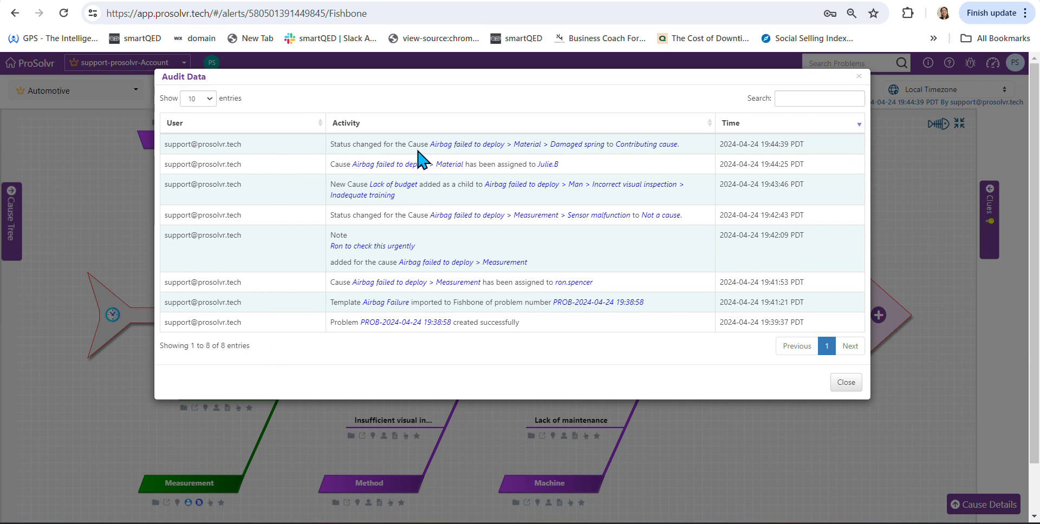
click(859, 76)
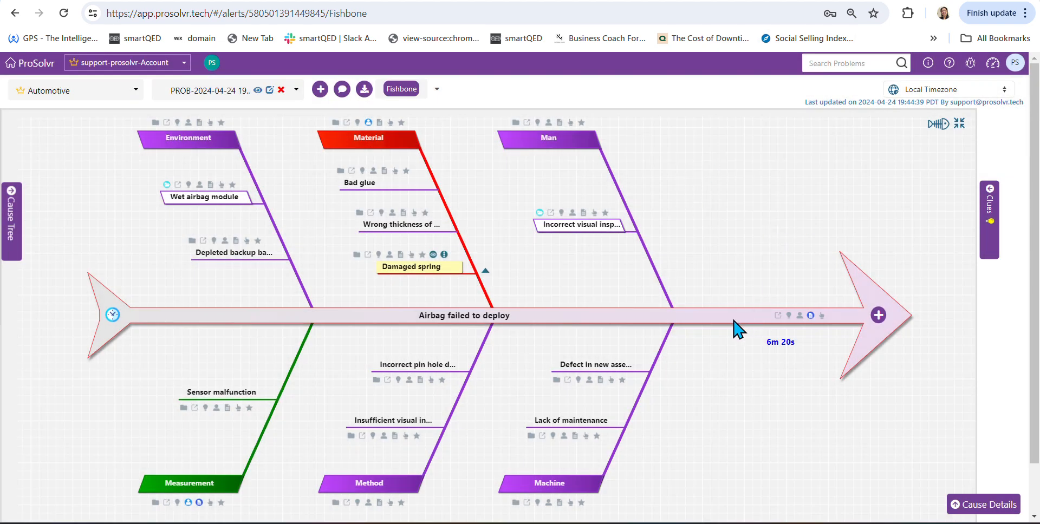
click(113, 314)
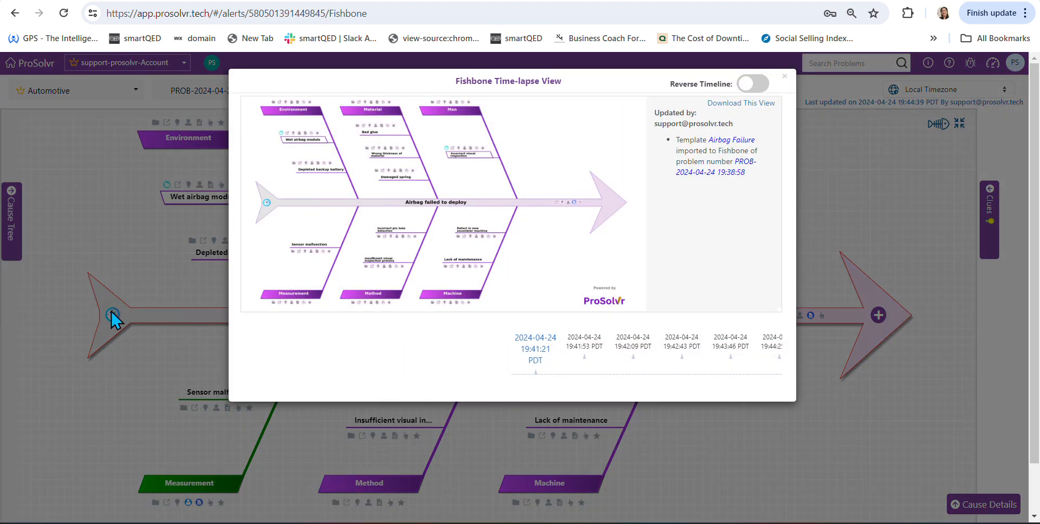
click(580, 355)
click(677, 351)
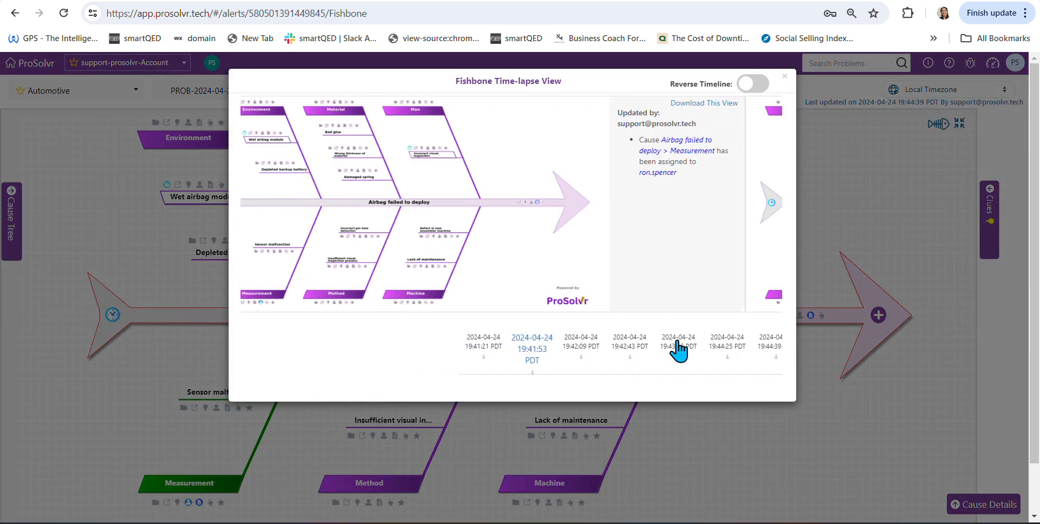
click(764, 88)
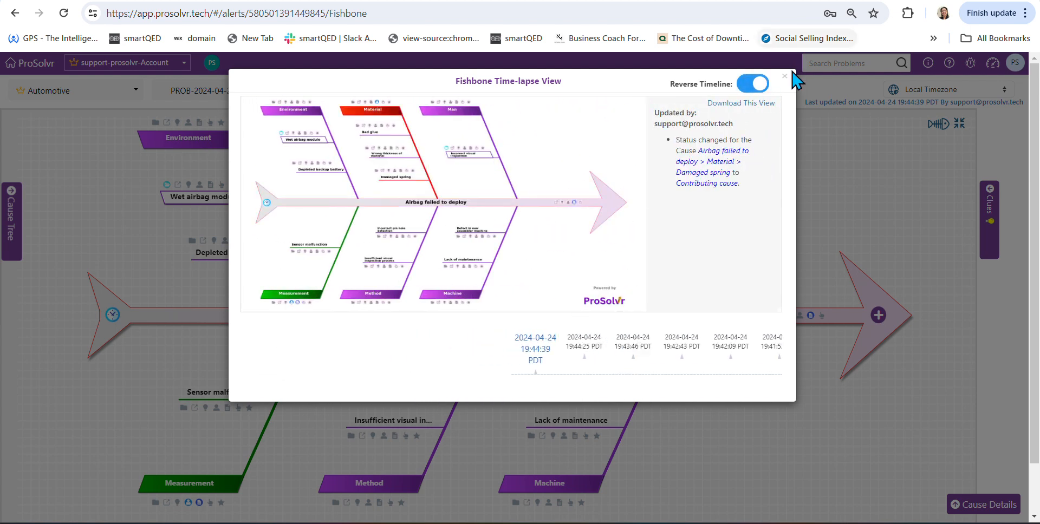
click(784, 77)
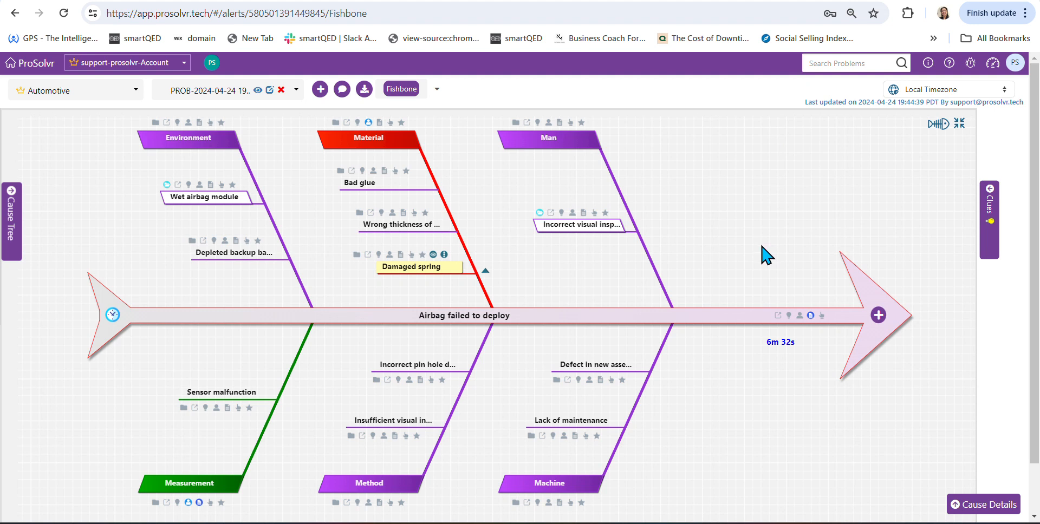
- Start a new "Replace" action for the Damaged spring cause with the notes "Replaced the spring"
mouse_move(431, 267)
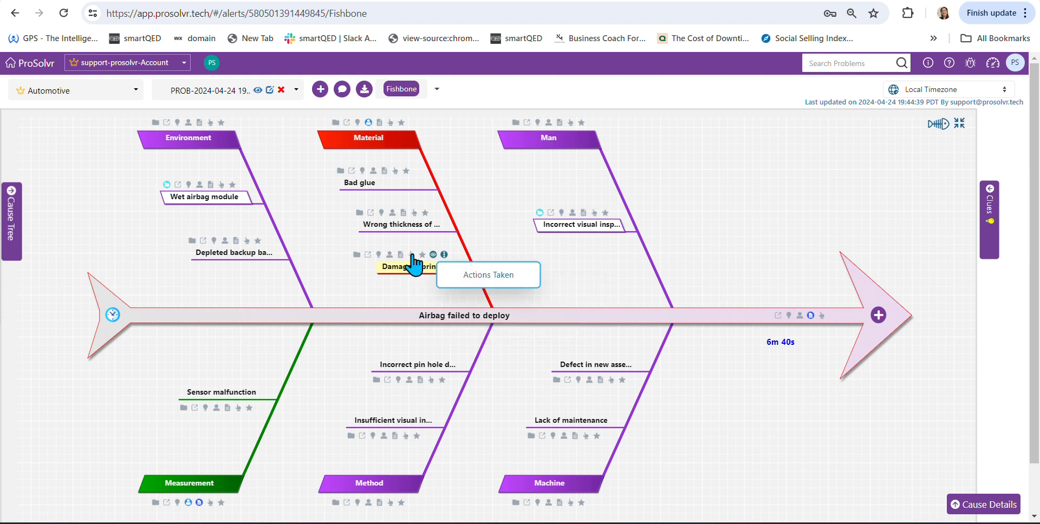
click(412, 255)
click(324, 108)
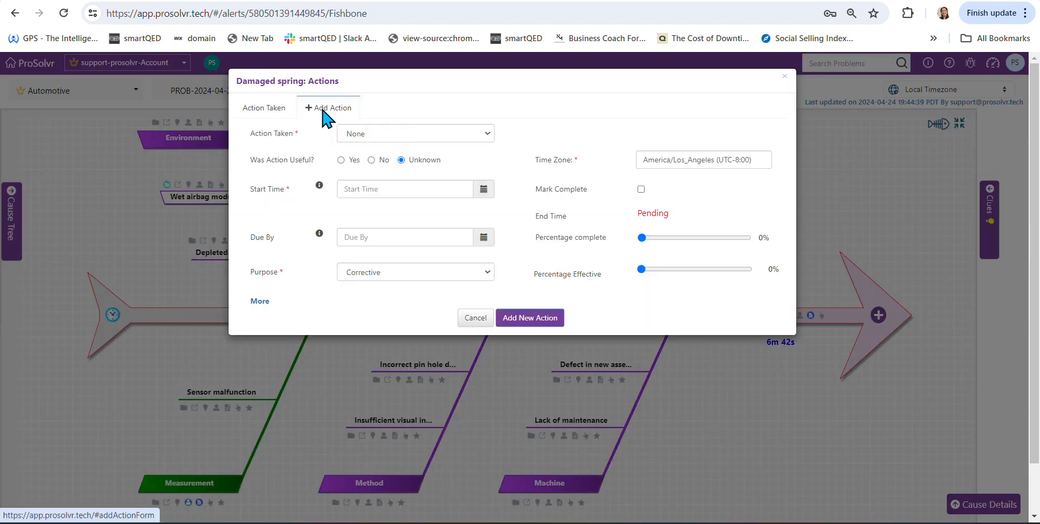
click(400, 135)
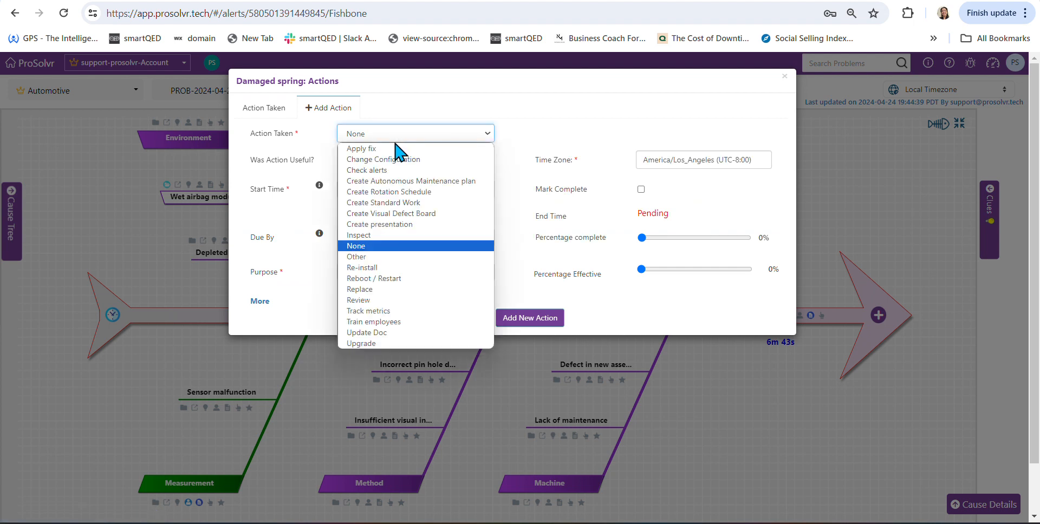
click(373, 291)
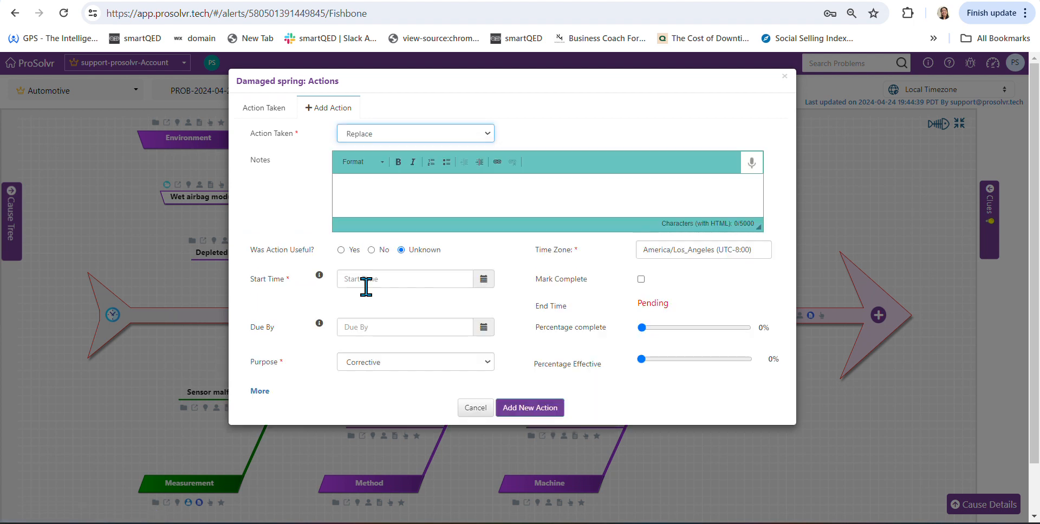
click(414, 191)
text(Replaced the spring)
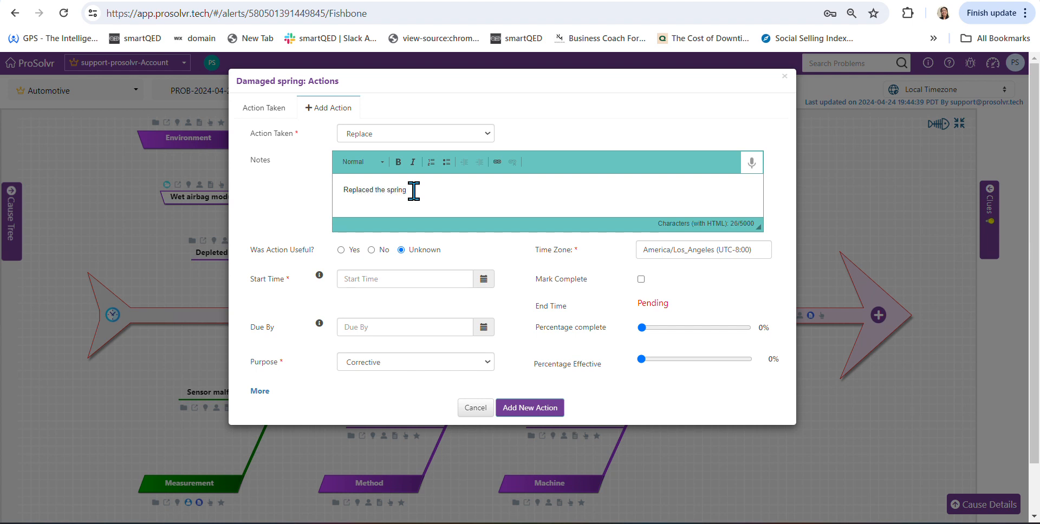
- Mark the Replace action as useful with start date 2024-04-24, and mark it complete with end date 2024-04-25
click(341, 251)
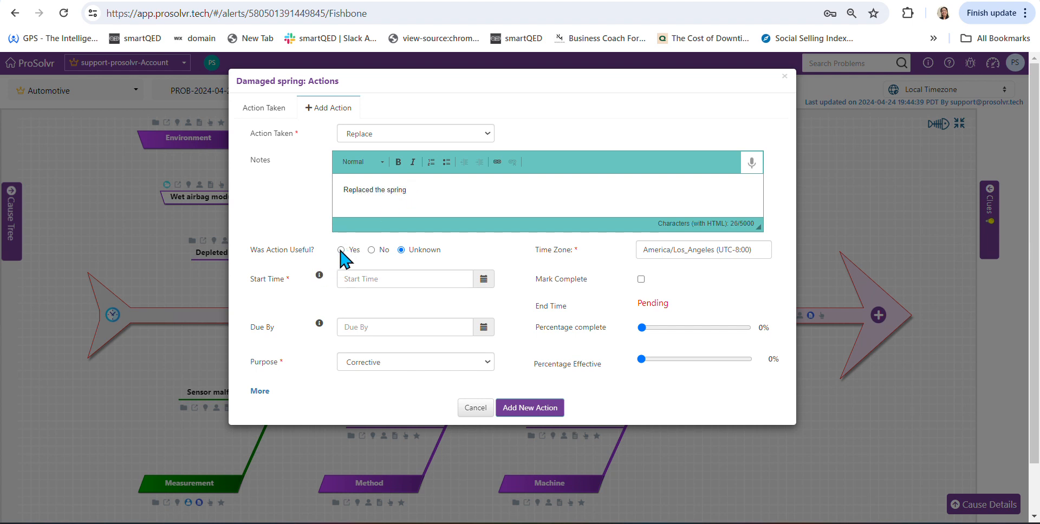
click(483, 280)
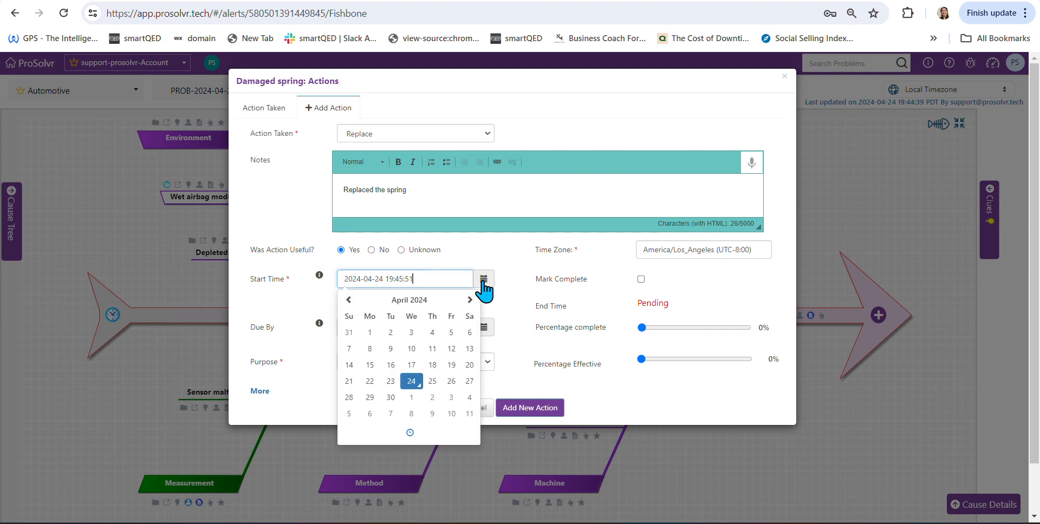
click(641, 279)
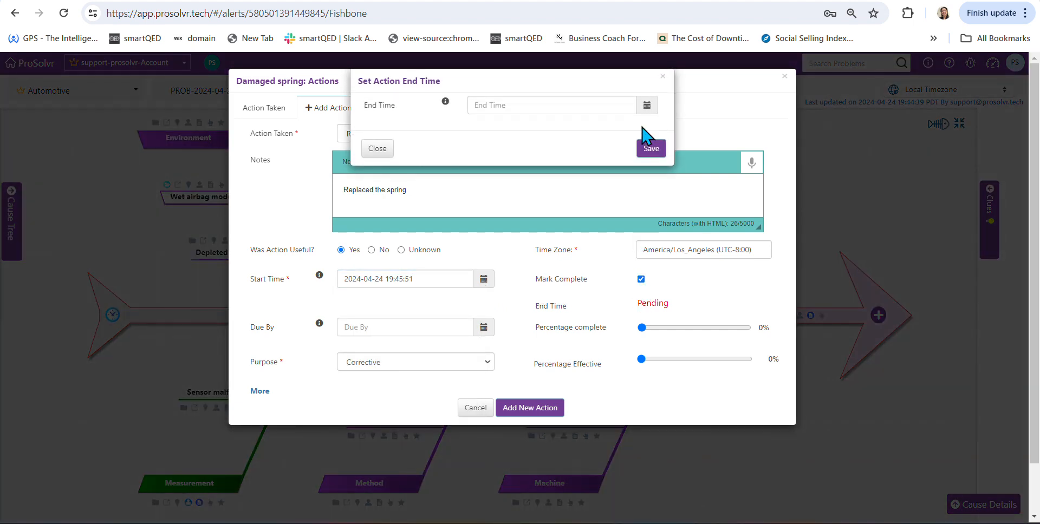
click(647, 106)
click(563, 207)
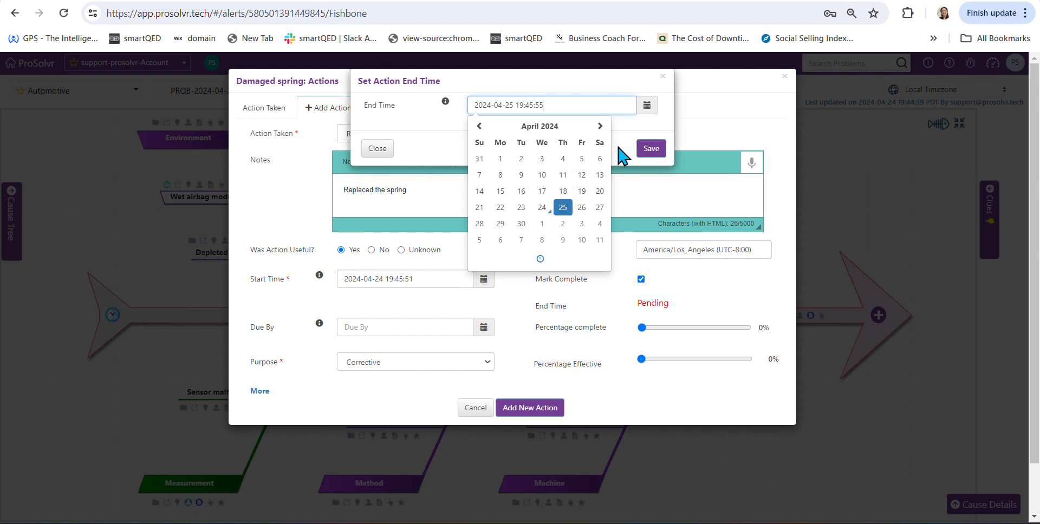
click(645, 151)
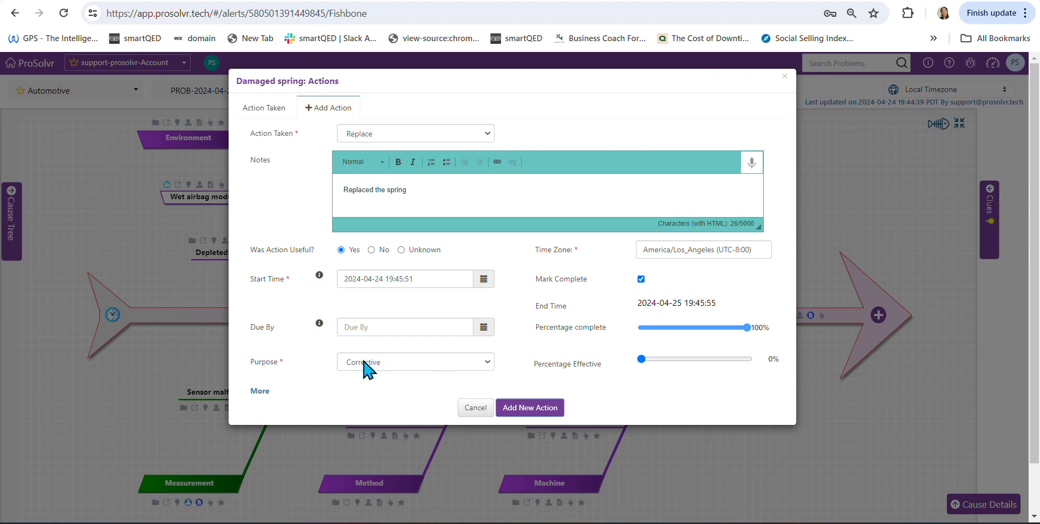
- Choose a team member as reviewer, enter the verification notes "Tested new spring - working ok", and add the action to the Damaged spring cause
click(260, 391)
click(367, 464)
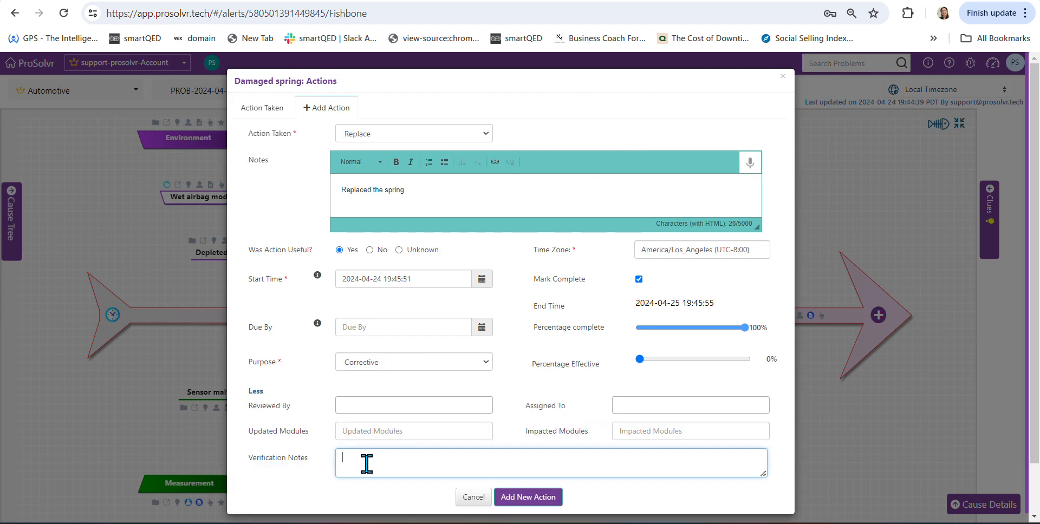
click(424, 404)
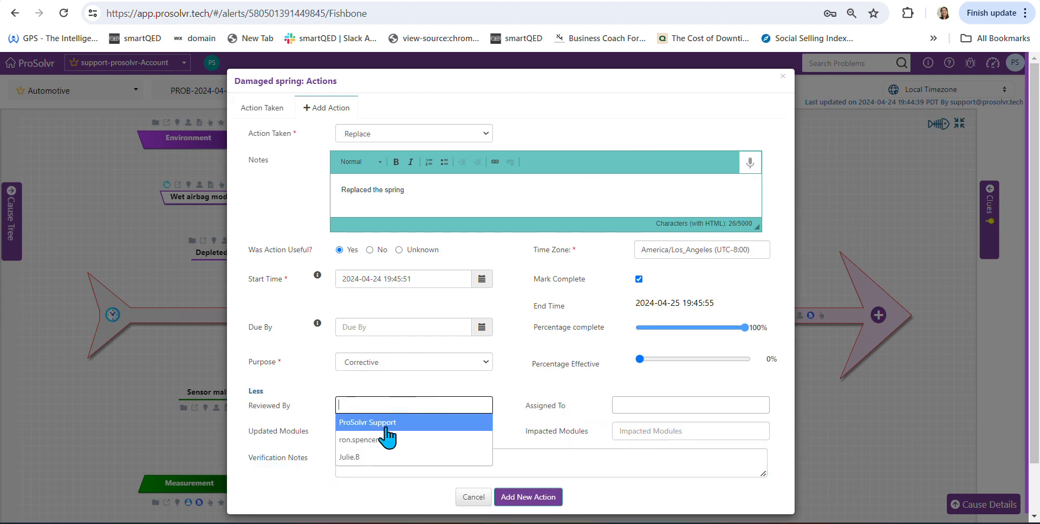
click(369, 443)
click(366, 460)
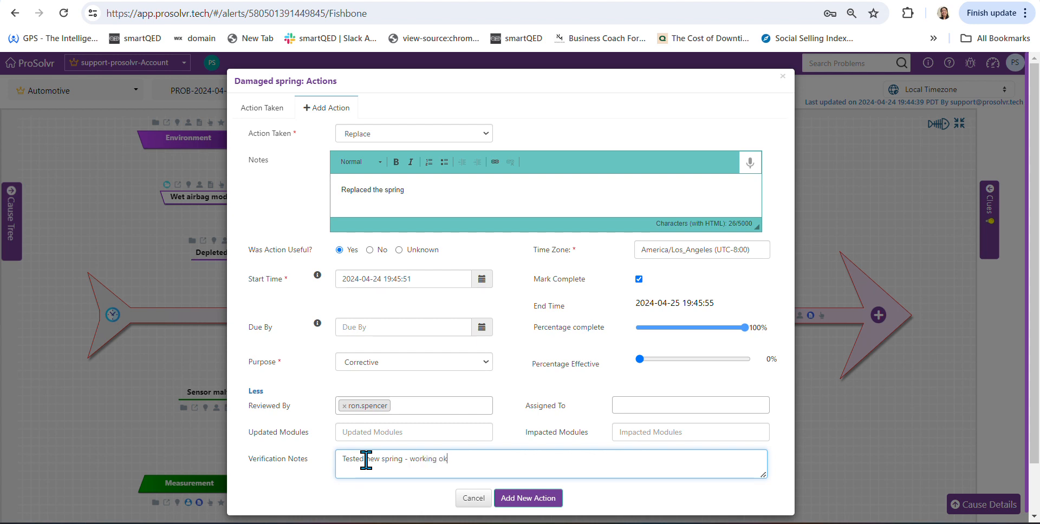
click(550, 502)
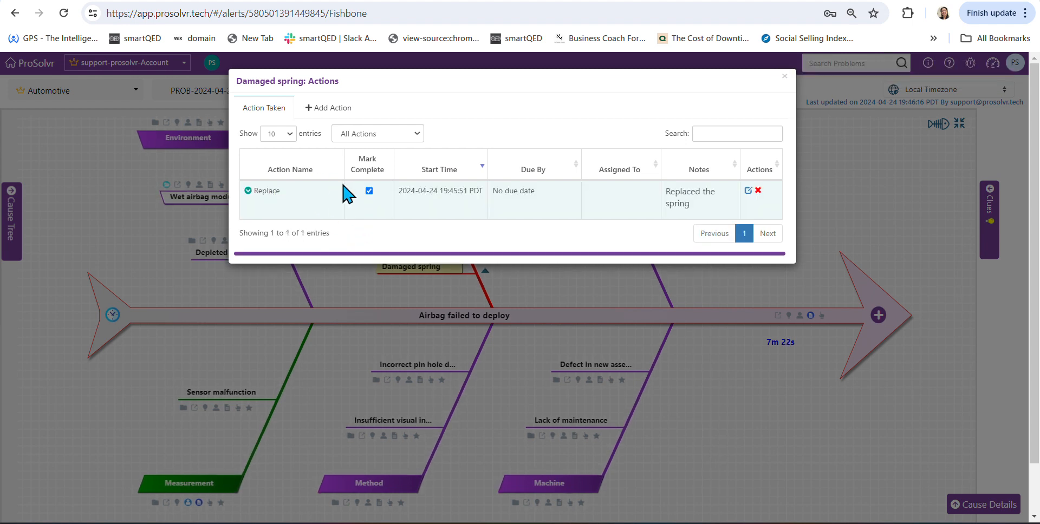
- Review the Replace action's recorded details and examine its entry in the Action Items Timeline
click(248, 193)
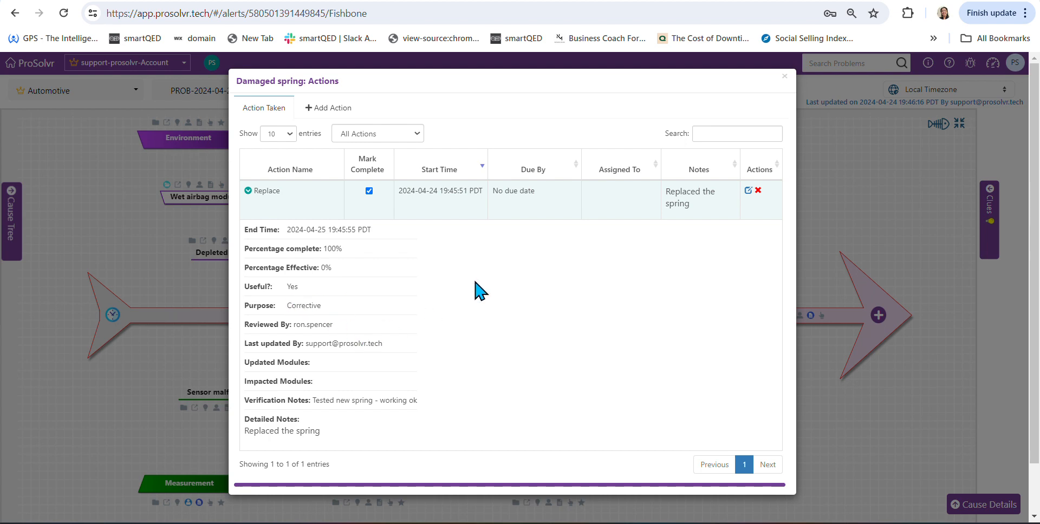
click(786, 76)
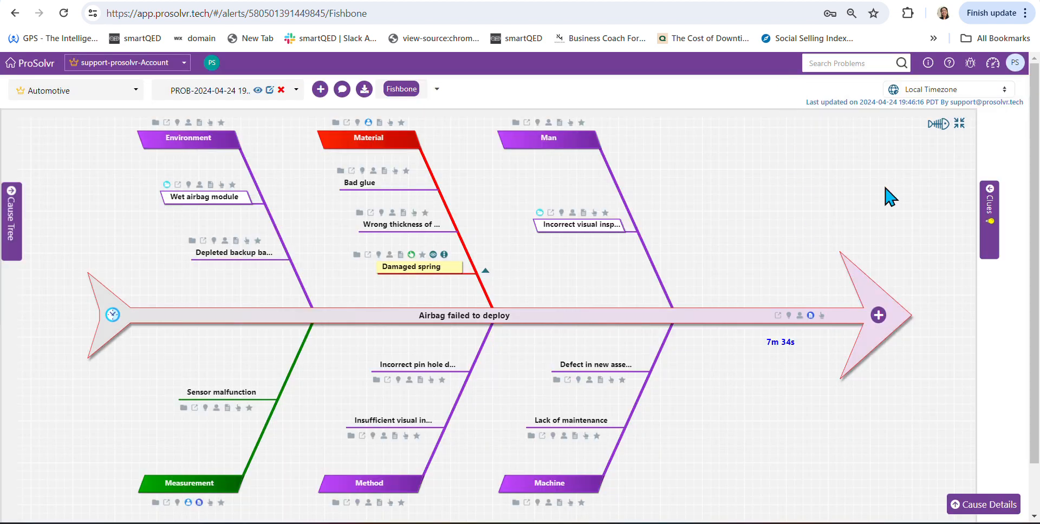
click(941, 126)
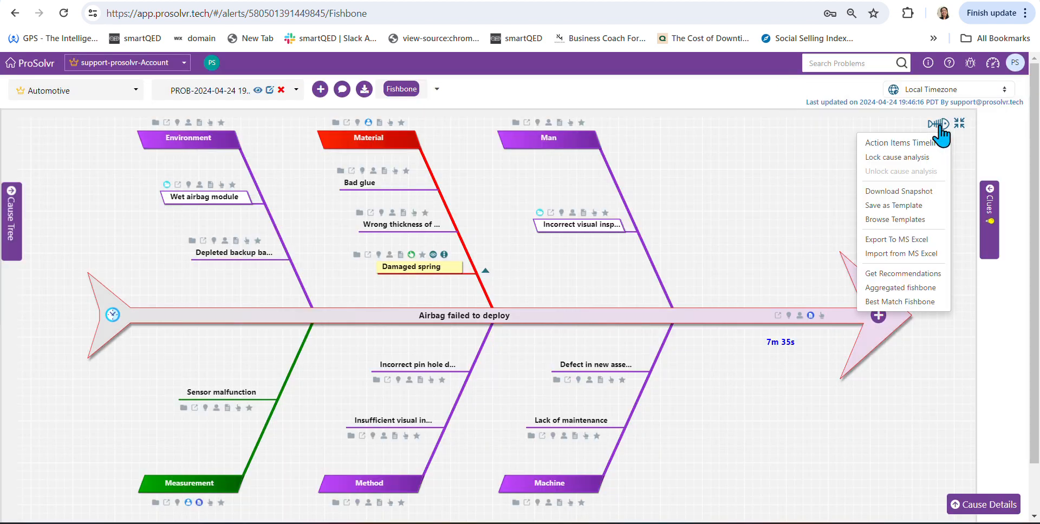
click(898, 147)
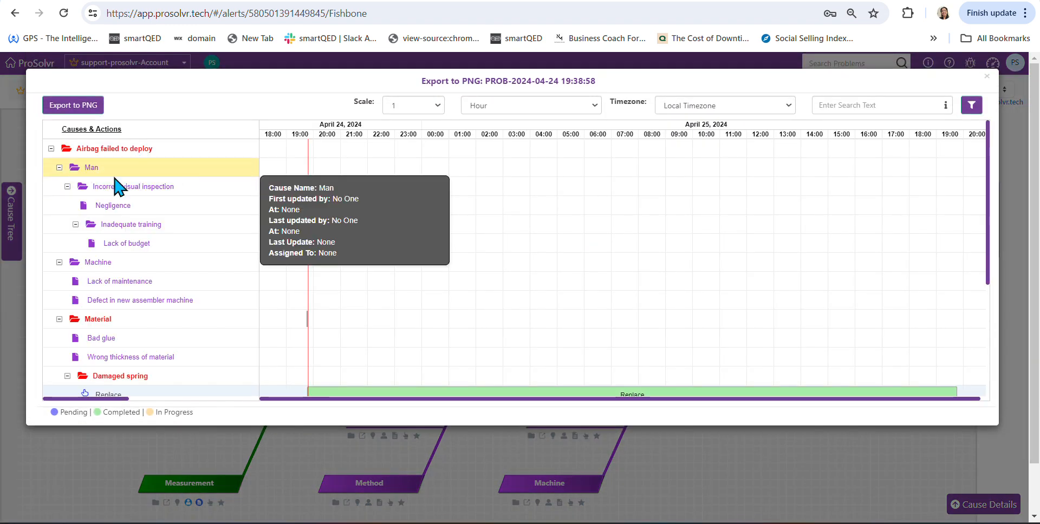
scroll(189, 252, down, 1)
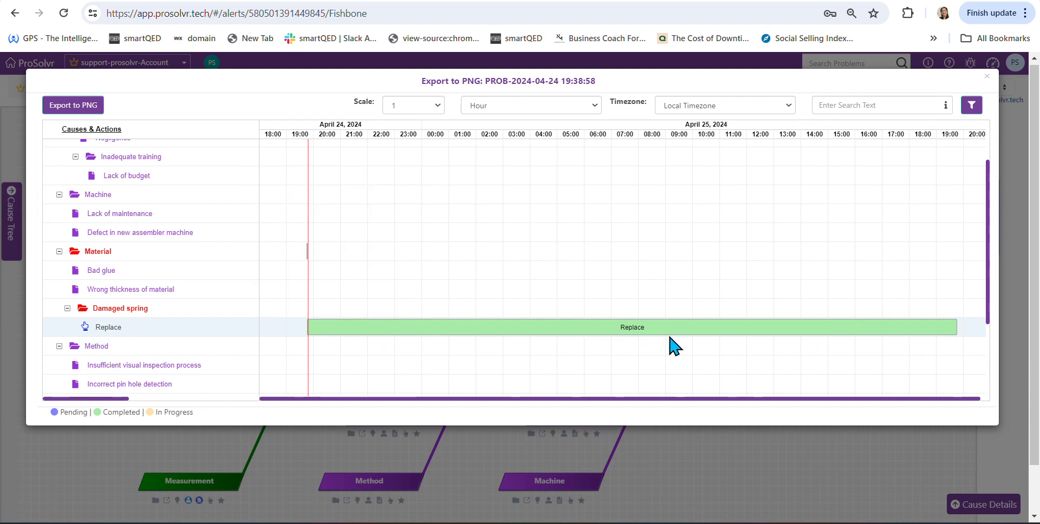
click(986, 81)
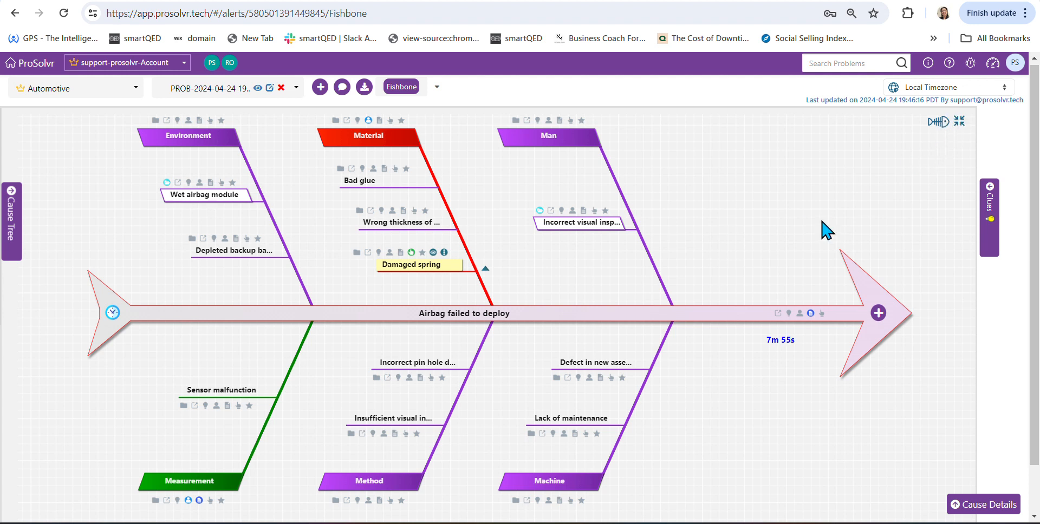
- Lock the cause analysis to mark it as completed and add the Solved stamp
click(945, 123)
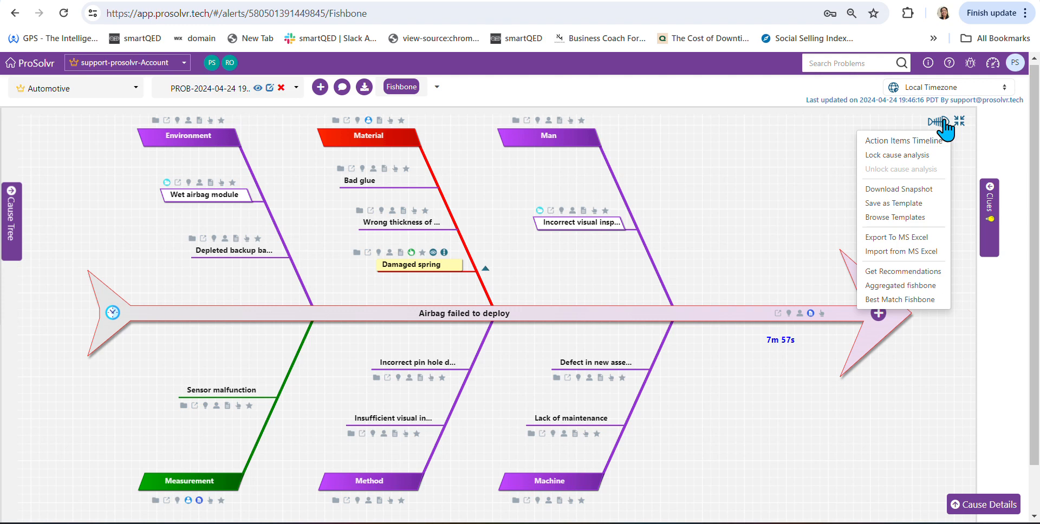
click(900, 158)
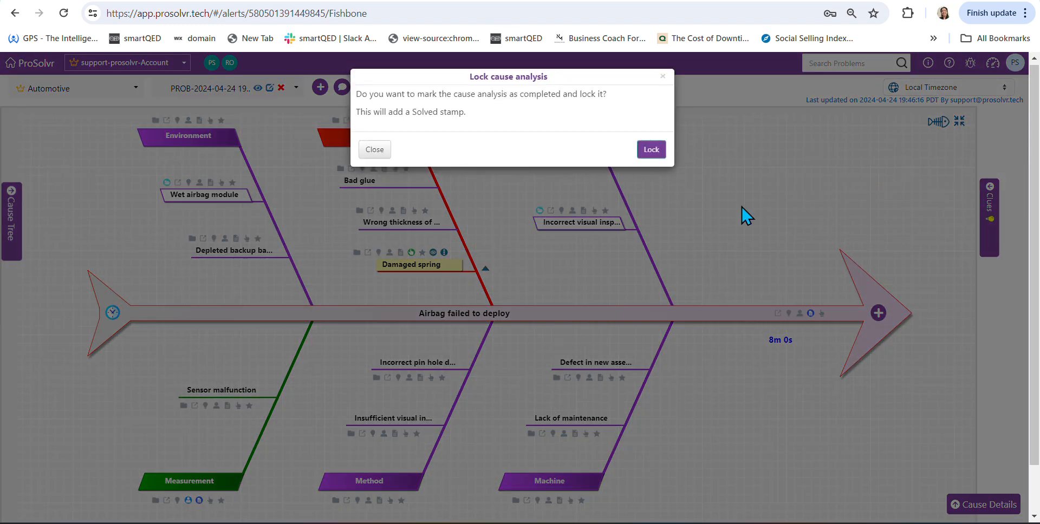
click(647, 152)
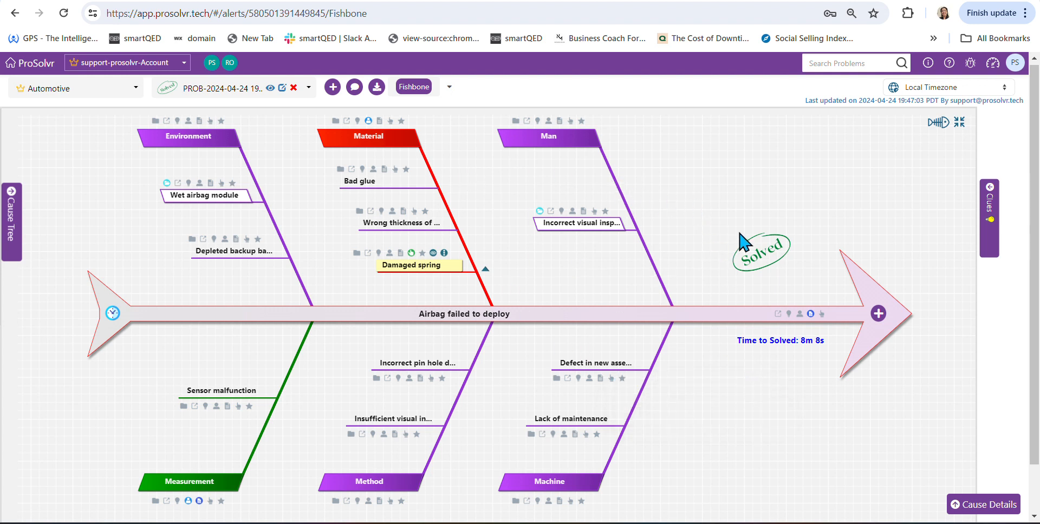
mouse_move(582, 151)
mouse_move(408, 144)
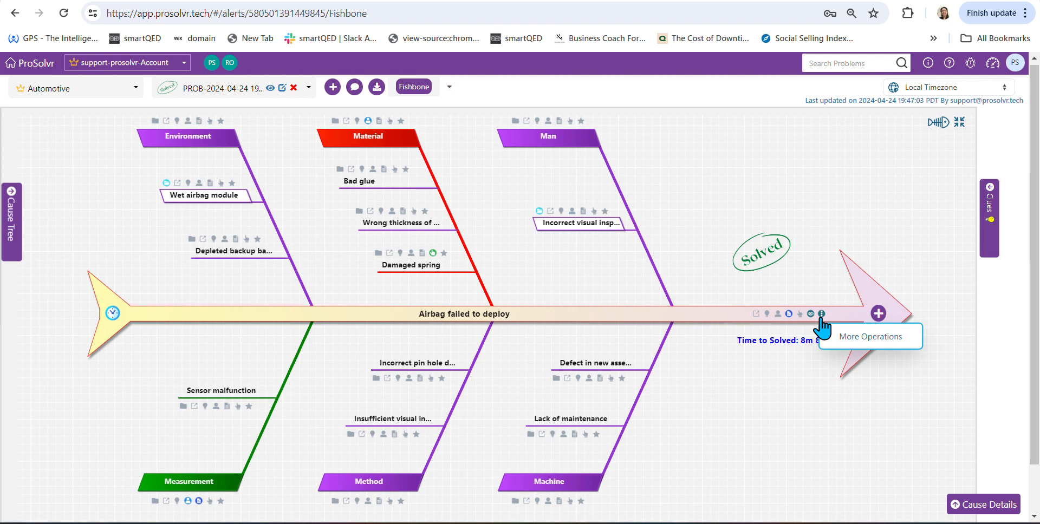
click(821, 314)
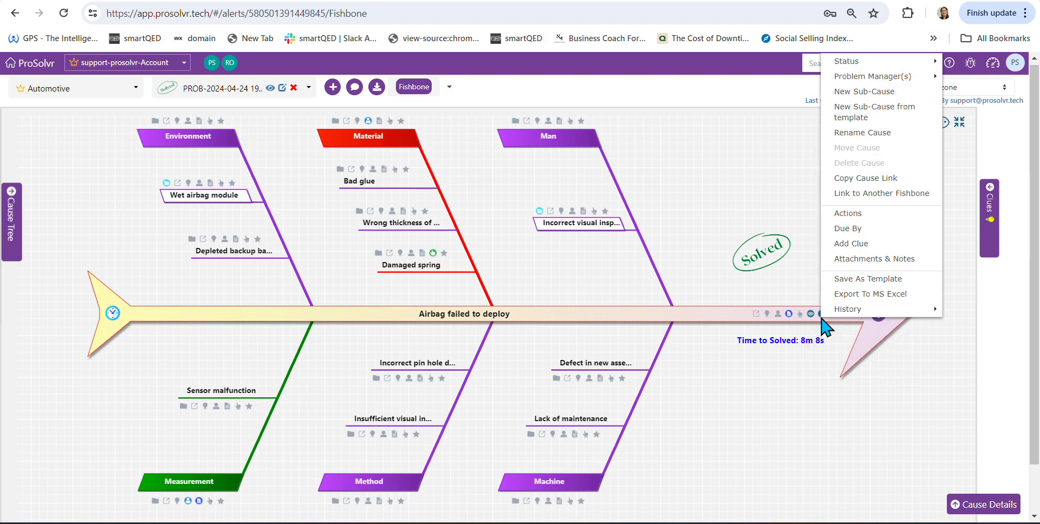
click(895, 283)
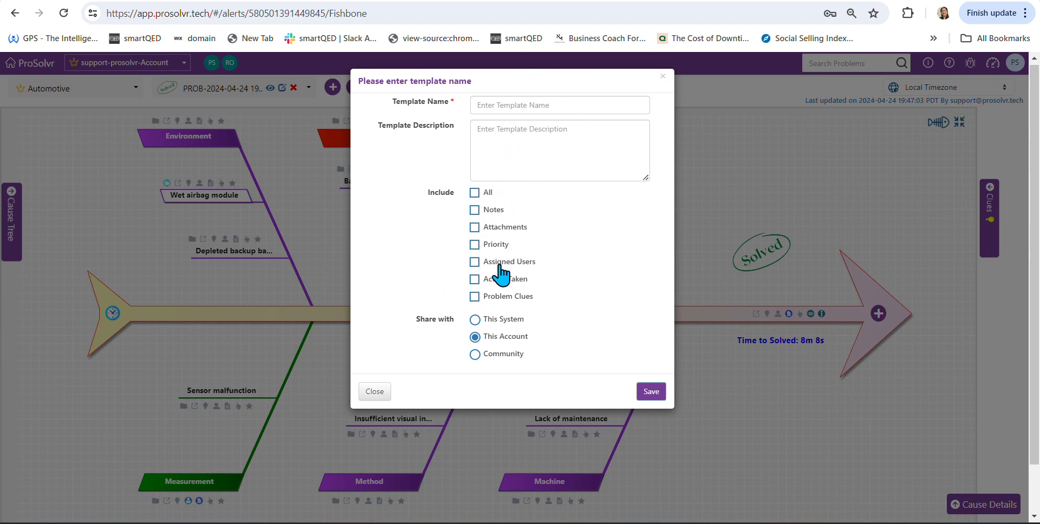
click(475, 320)
click(661, 76)
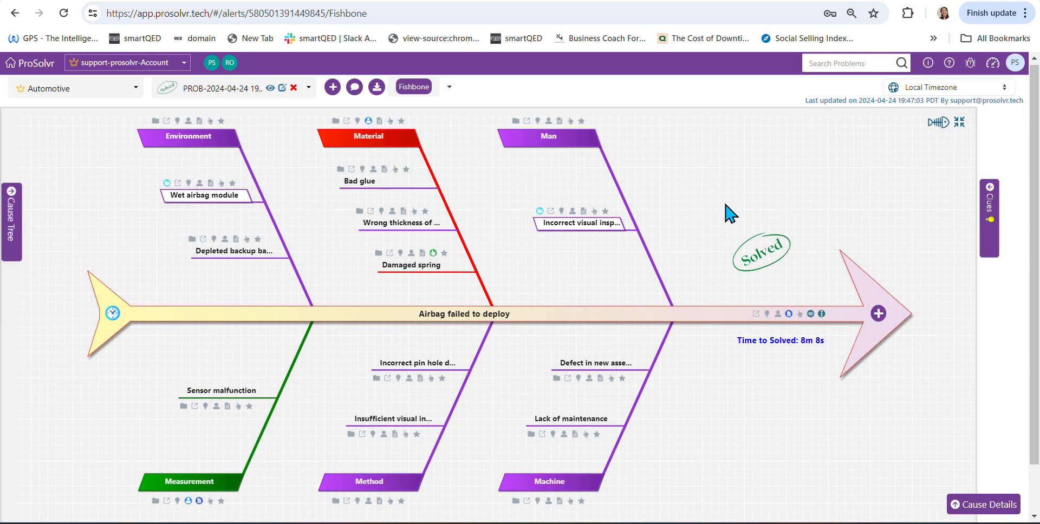